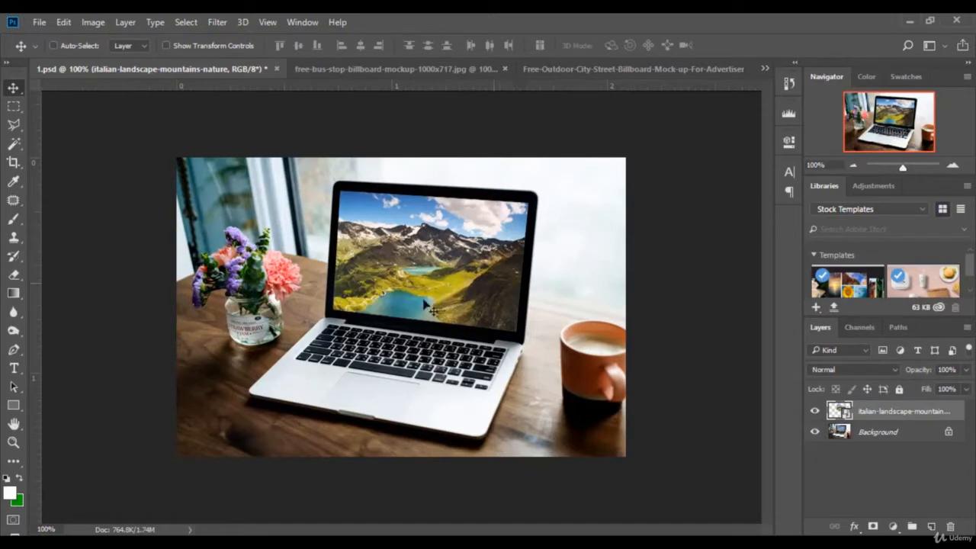
# Preview the bus stop and street billboard mockups with their advert artwork layers hidden and shown
pyautogui.click(318, 66)
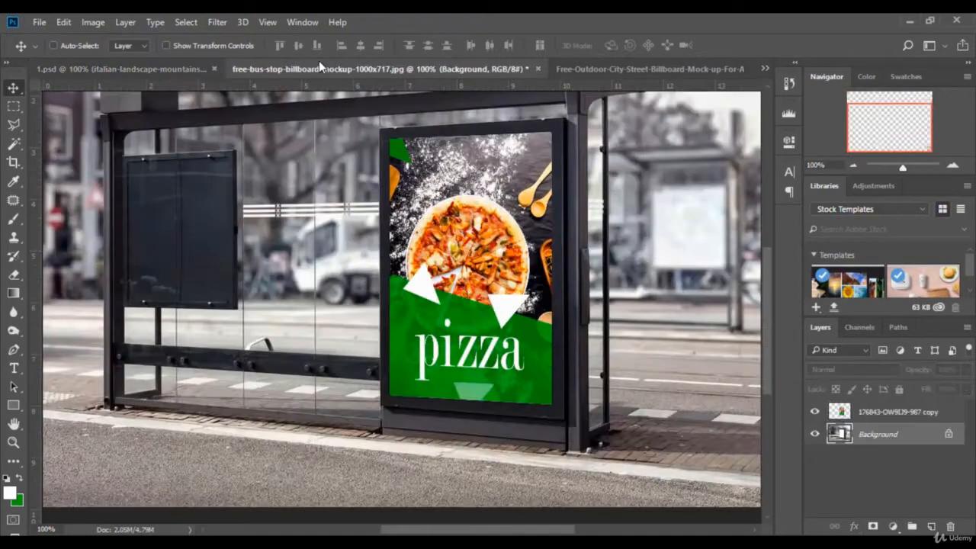
pyautogui.click(814, 411)
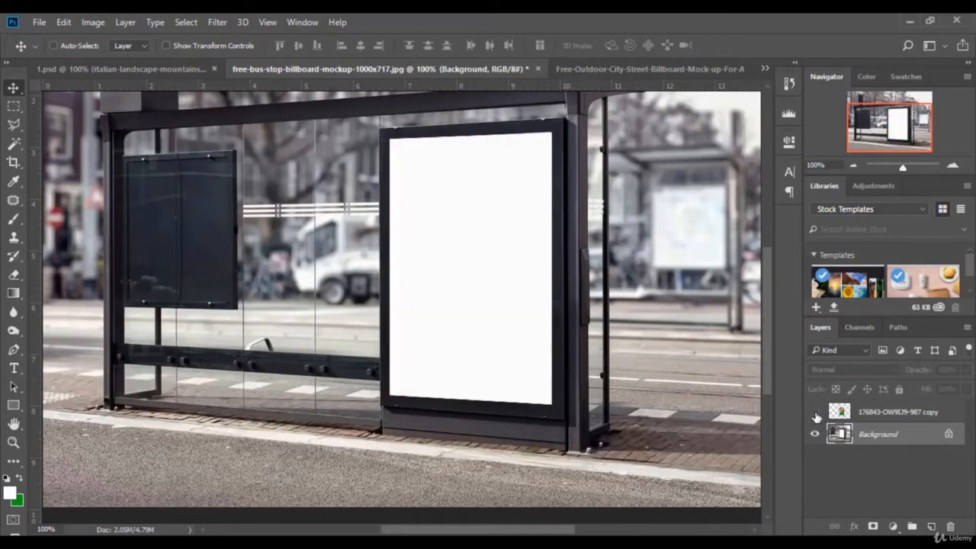
pyautogui.click(814, 412)
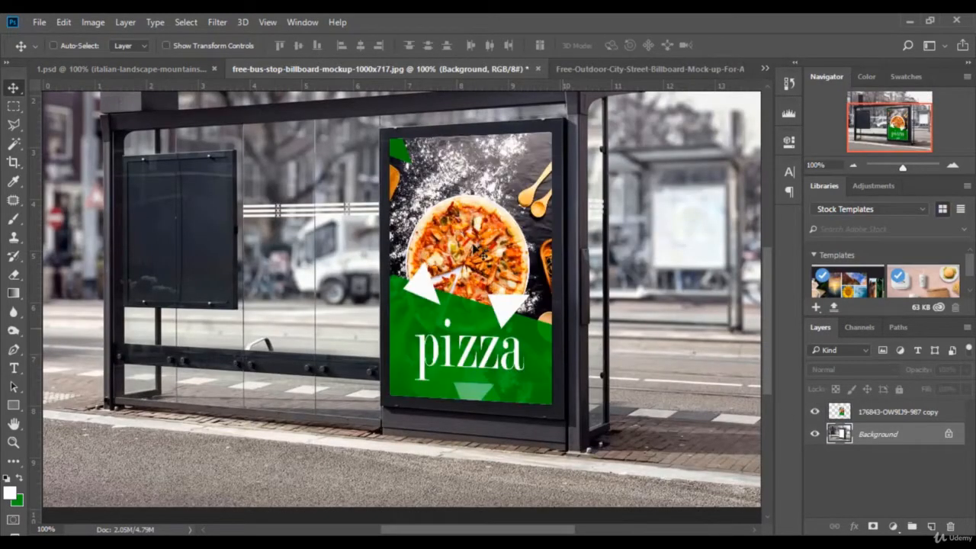
pyautogui.click(624, 69)
pyautogui.click(815, 433)
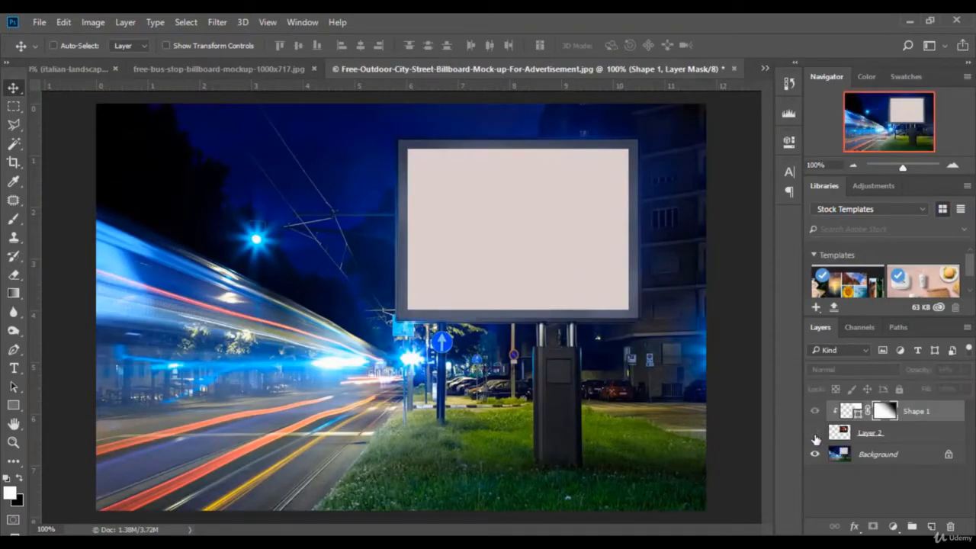
pyautogui.click(815, 433)
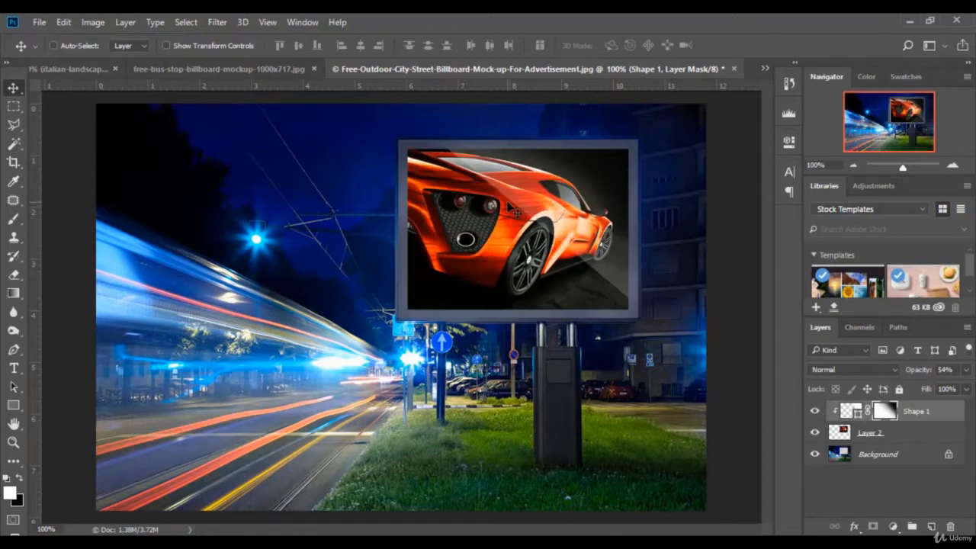
# Close the street billboard, bus stop and 1.psd documents without saving their changes
pyautogui.click(733, 69)
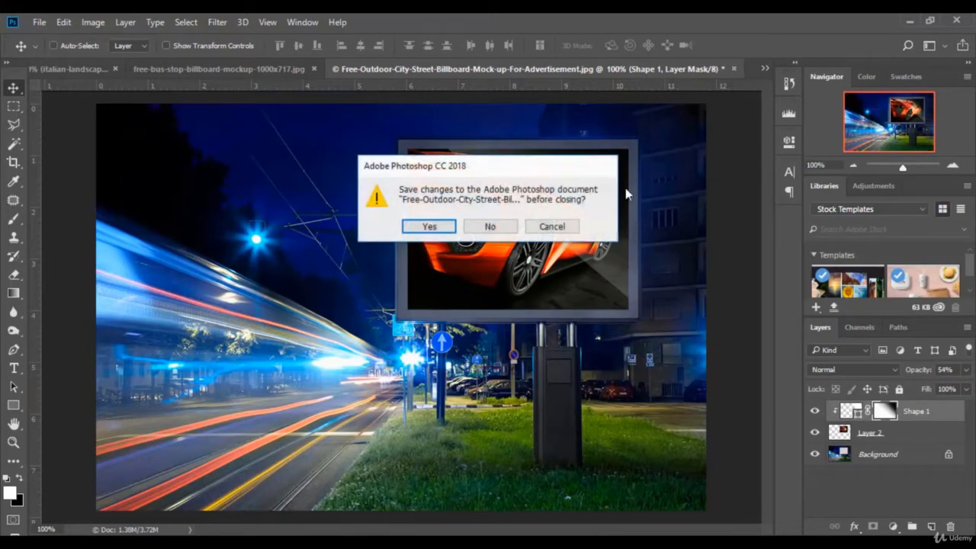
pyautogui.click(492, 226)
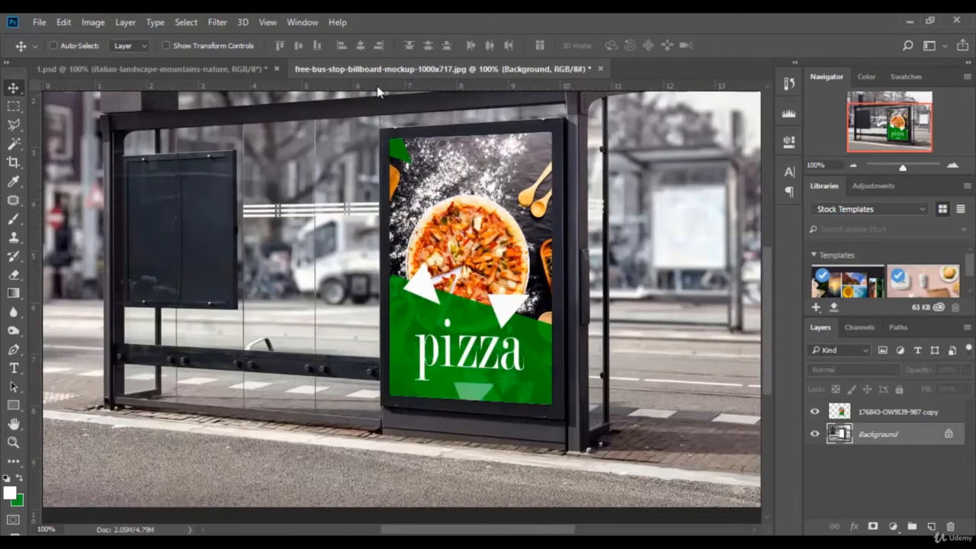
pyautogui.click(601, 68)
pyautogui.click(490, 225)
pyautogui.click(276, 69)
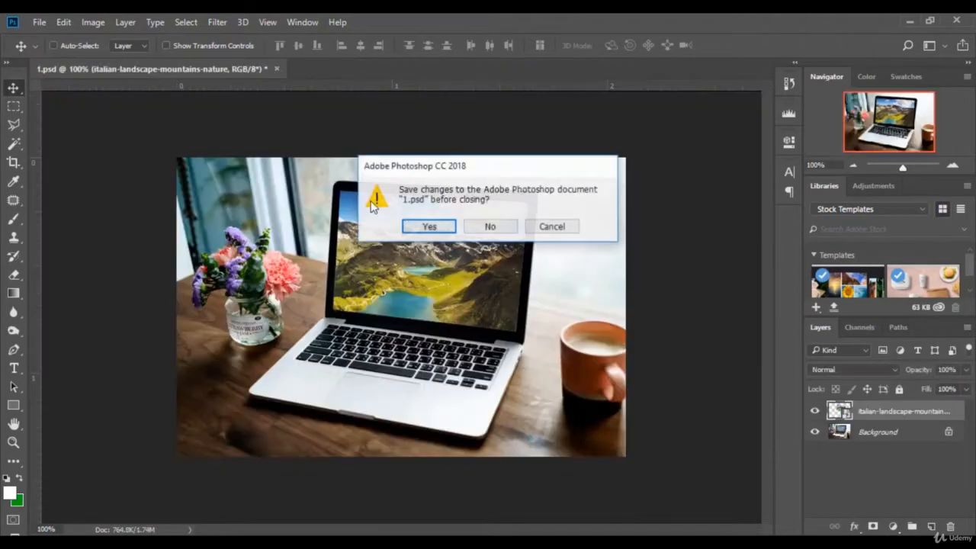
pyautogui.click(491, 225)
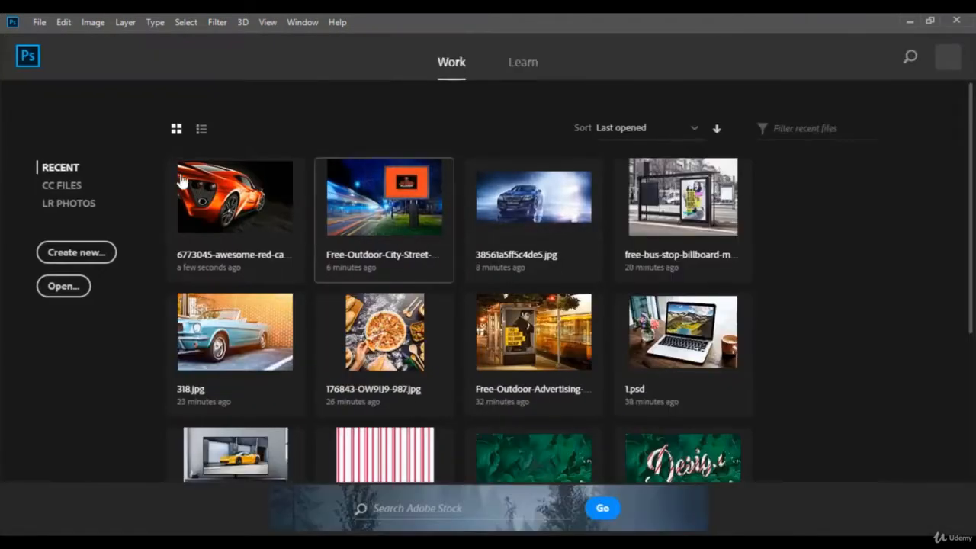
pyautogui.click(38, 19)
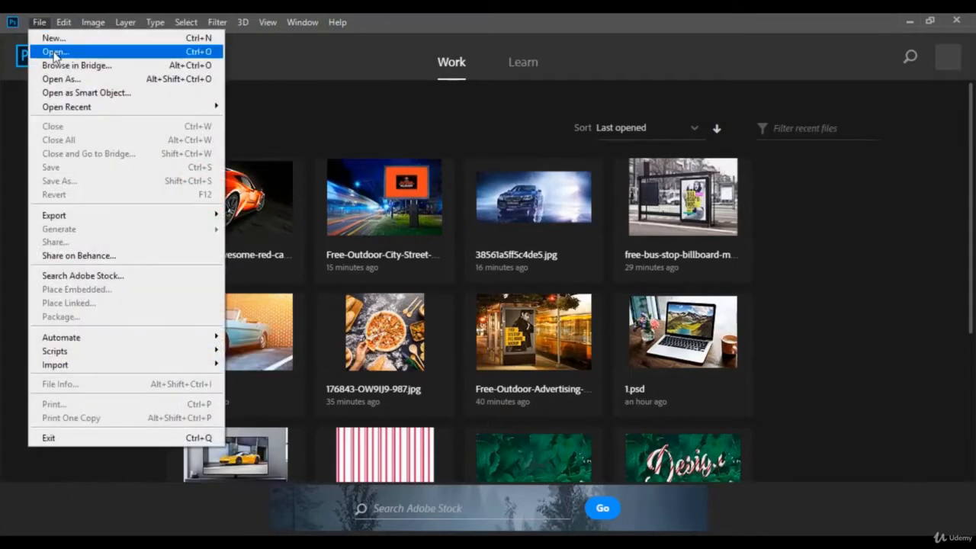
pyautogui.click(55, 52)
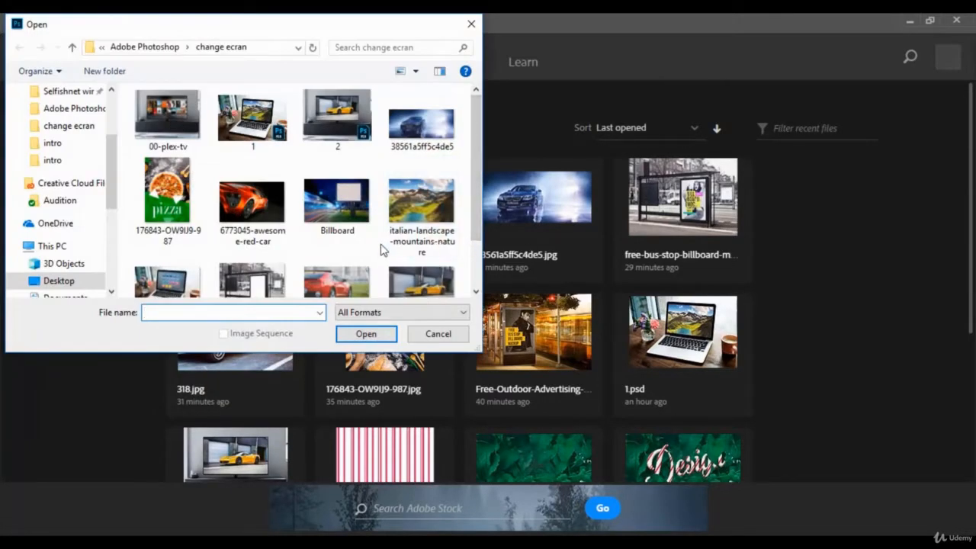
pyautogui.scroll(-1, 362, 244)
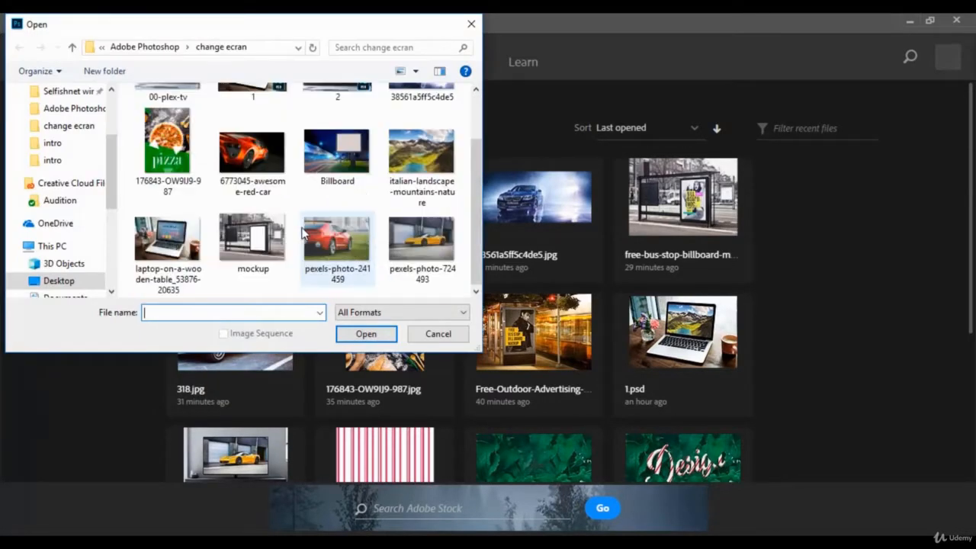
pyautogui.click(167, 242)
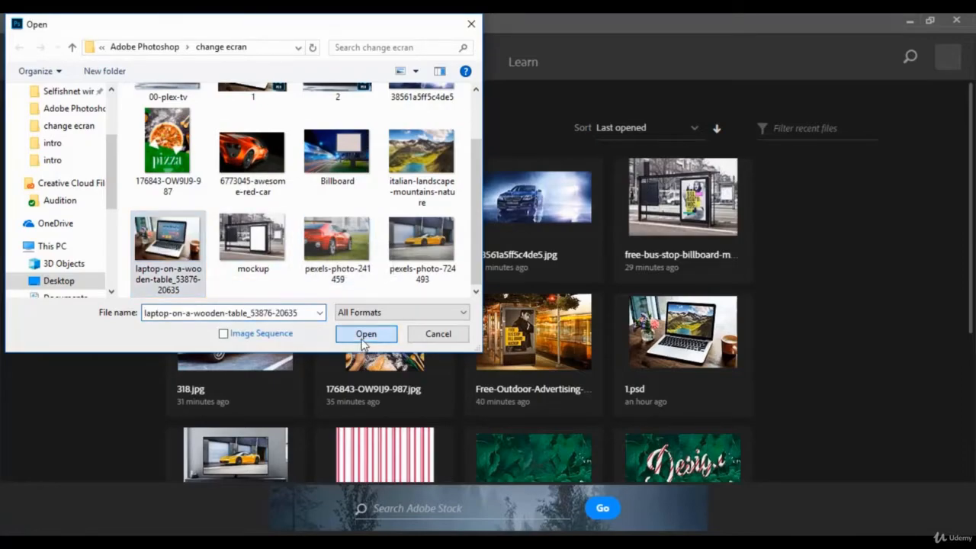
pyautogui.click(366, 334)
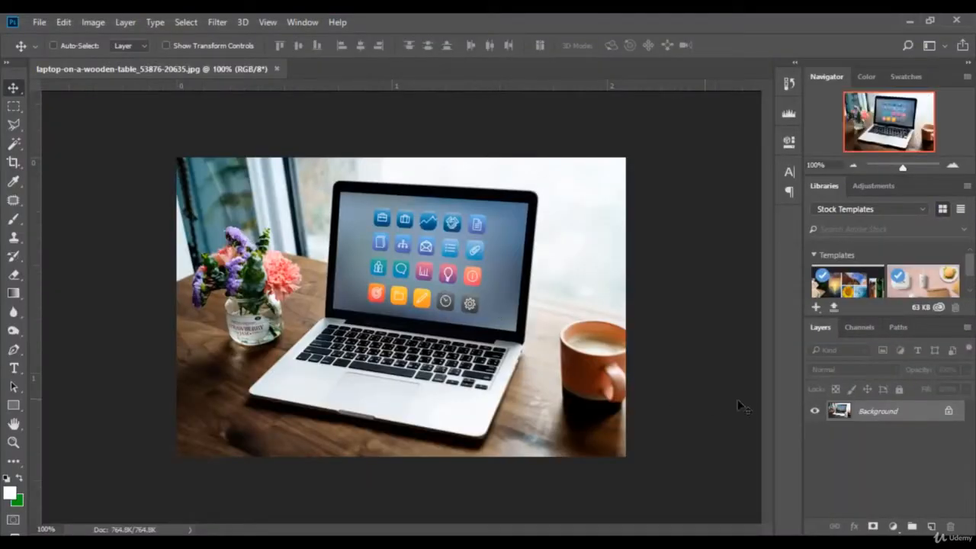
pyautogui.click(949, 412)
# Open italian-landscape-mountains-nature from the change ecran folder and unlock its background layer
pyautogui.click(39, 22)
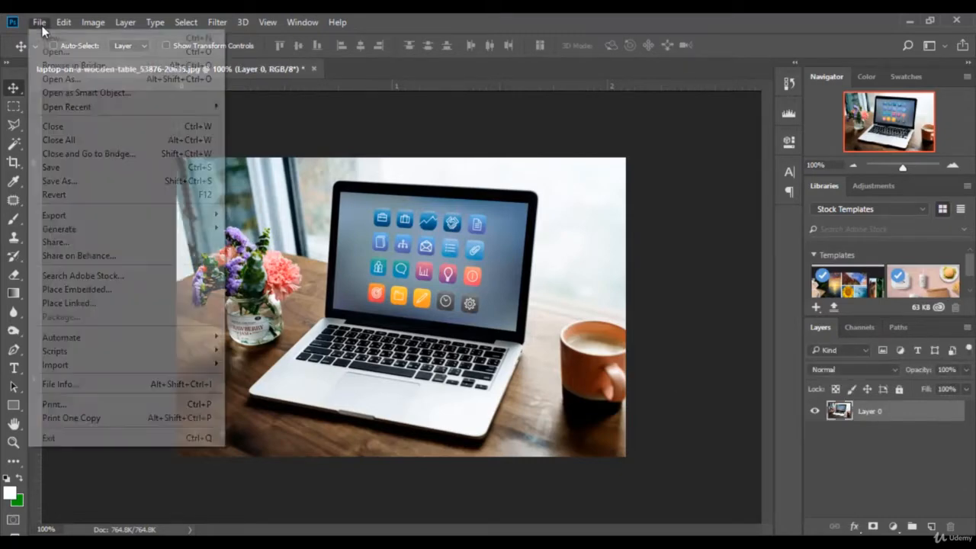
pyautogui.click(64, 51)
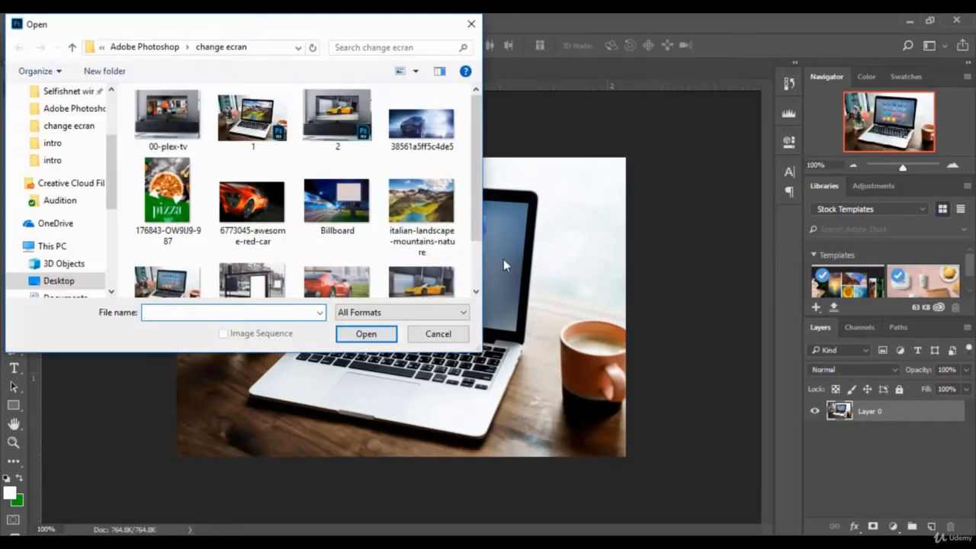
pyautogui.click(422, 202)
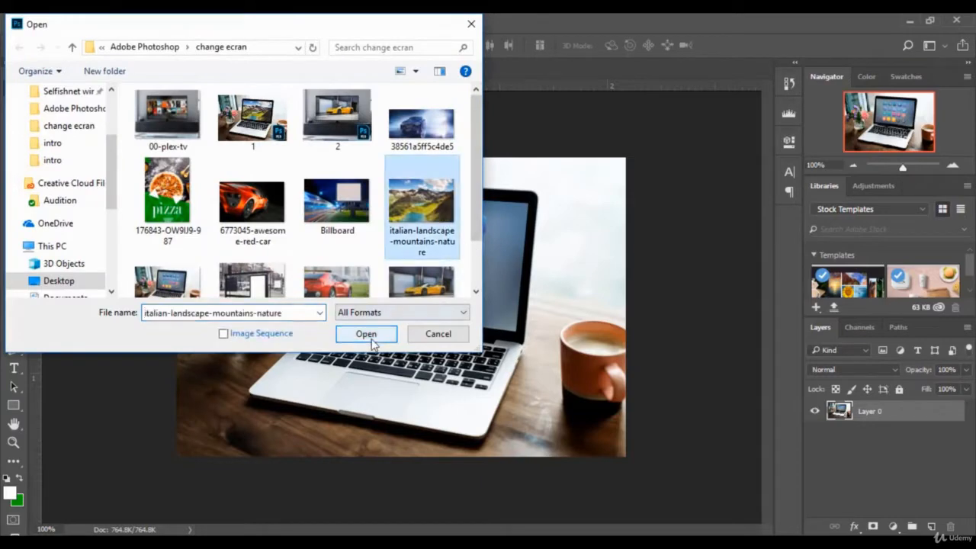
pyautogui.click(366, 334)
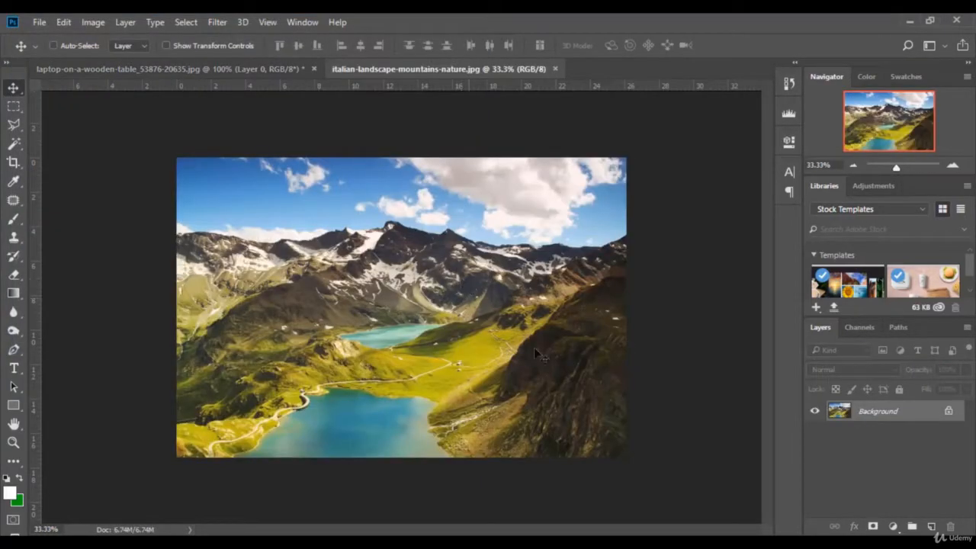
pyautogui.click(949, 411)
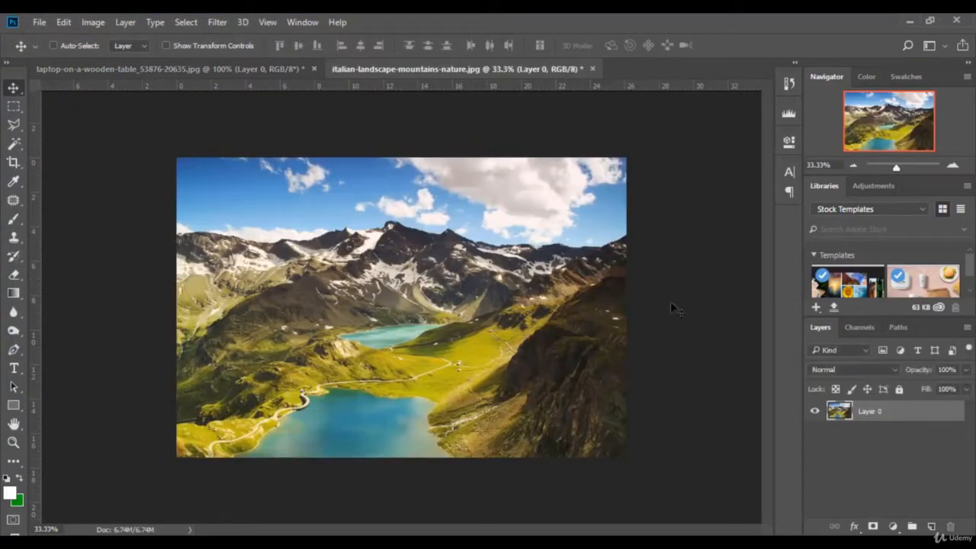
# Bring the landscape into the laptop document, accepting the colour conversion, and scale it down to about 21% width and 22% height
pyautogui.moveTo(355, 209); pyautogui.dragTo(355, 235)
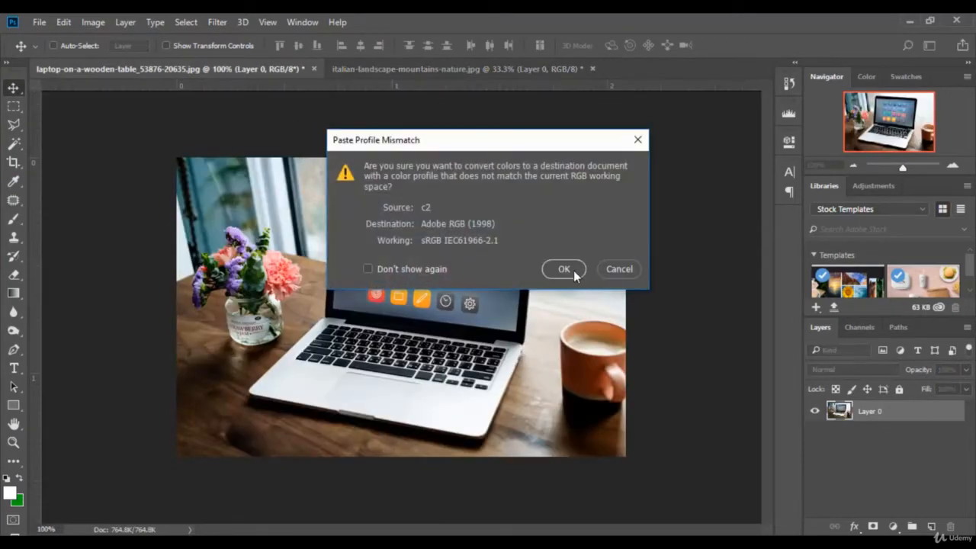
pyautogui.click(564, 269)
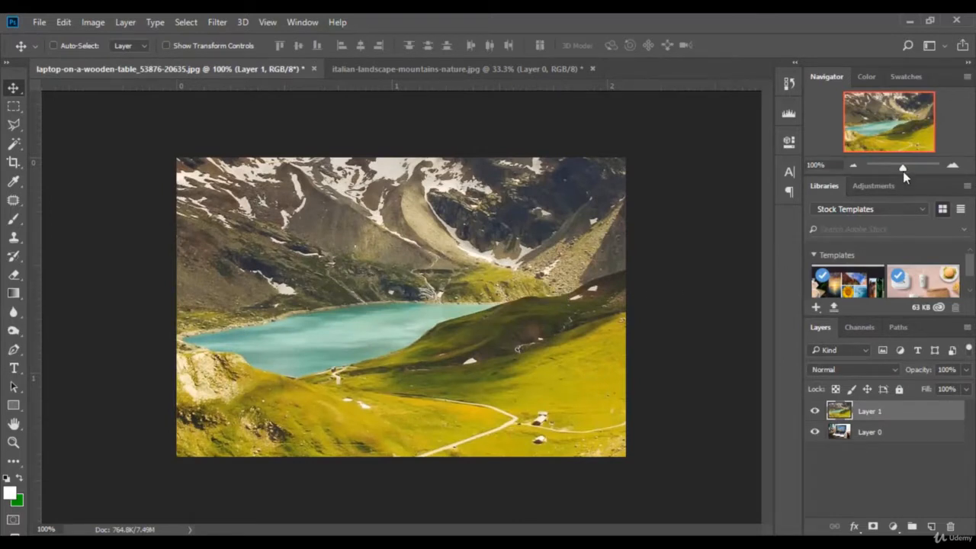
pyautogui.moveTo(903, 170); pyautogui.dragTo(897, 169)
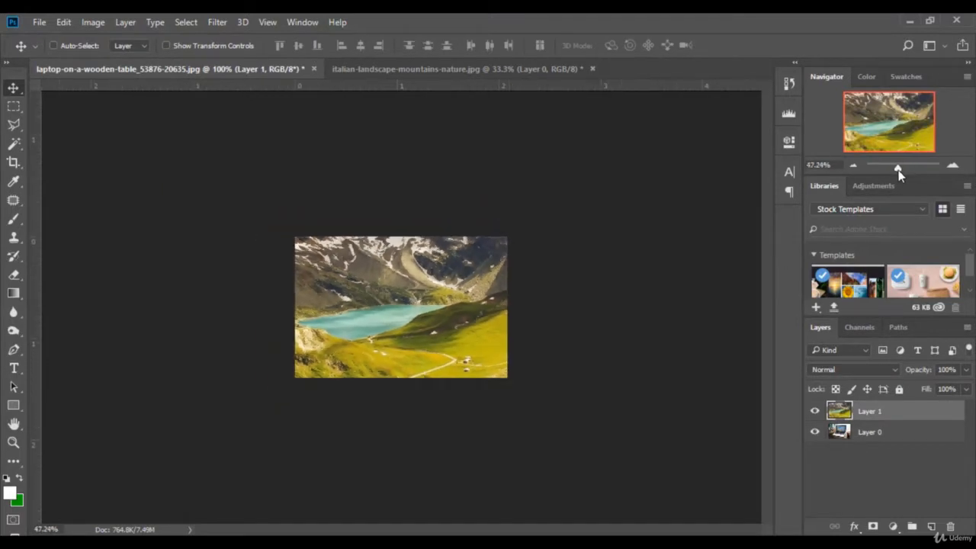
pyautogui.click(180, 47)
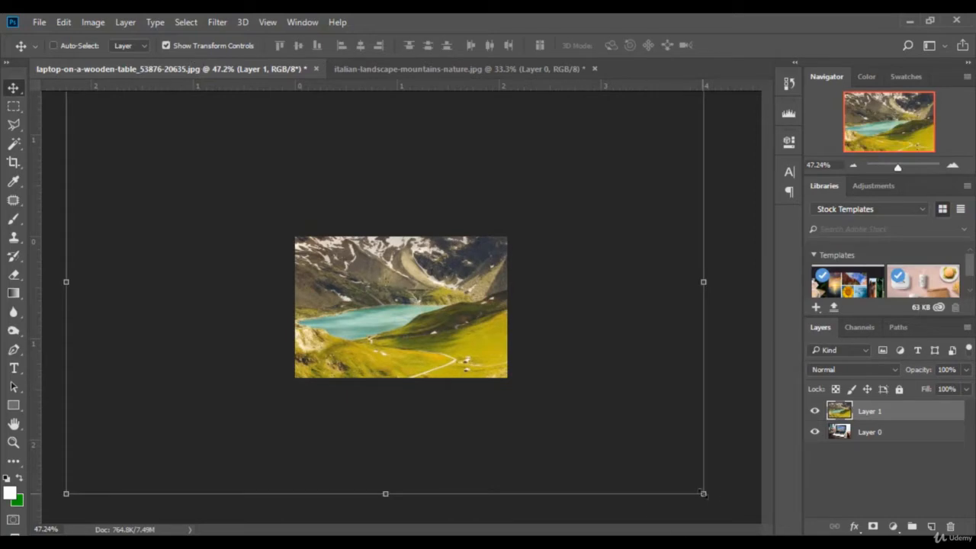
pyautogui.moveTo(702, 493); pyautogui.dragTo(451, 328)
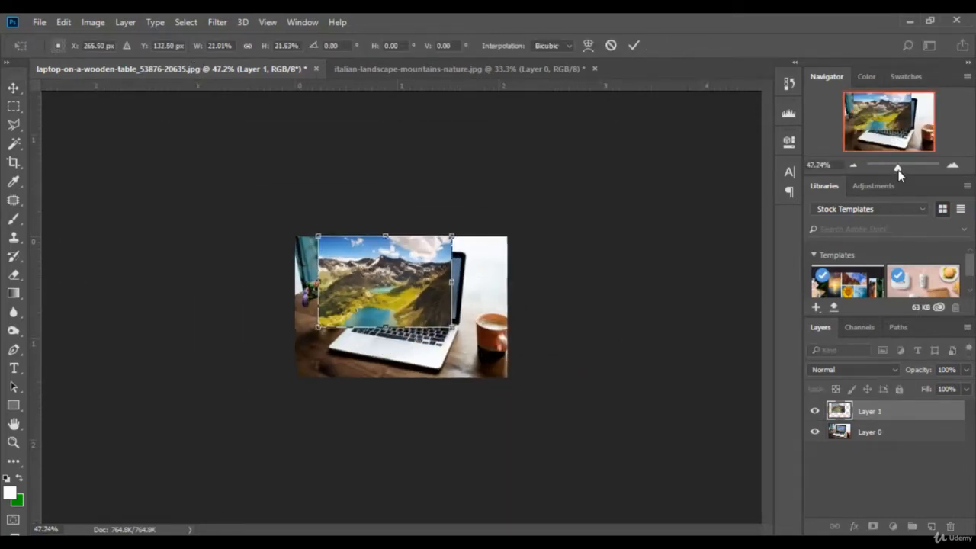
# Position the landscape over the laptop's screen and shrink it to about 15% so it roughly covers the display
pyautogui.moveTo(897, 170); pyautogui.dragTo(907, 166)
pyautogui.scroll(1, 404, 217)
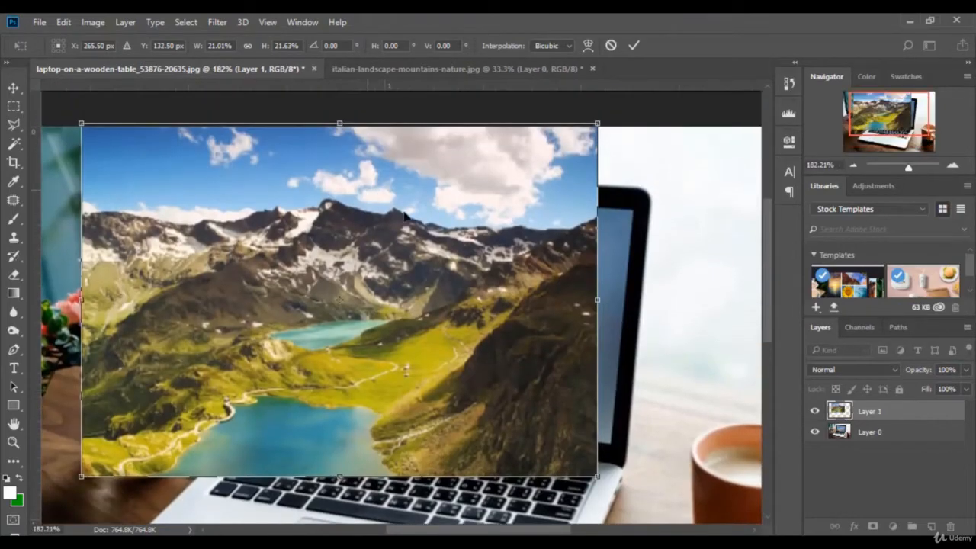
pyautogui.moveTo(404, 216); pyautogui.dragTo(667, 183)
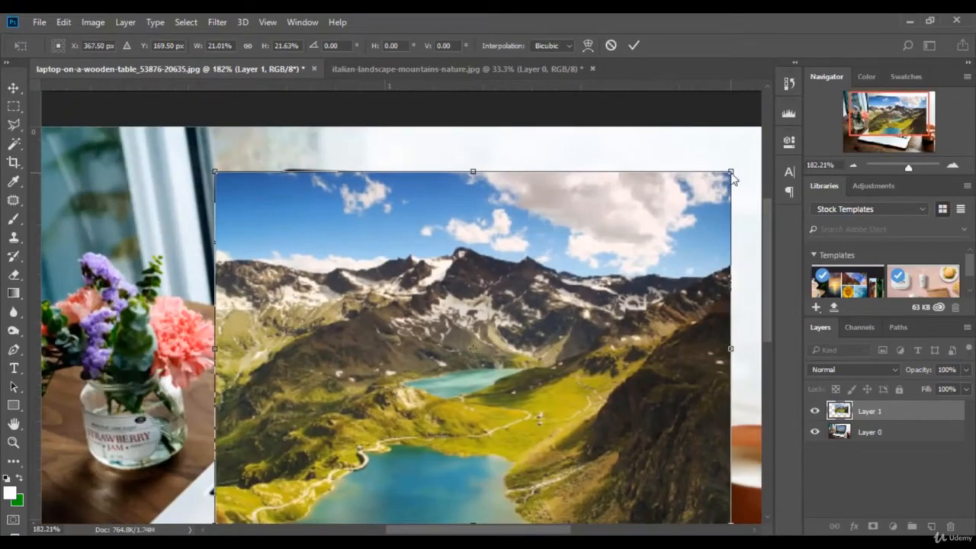
pyautogui.moveTo(731, 173); pyautogui.dragTo(655, 220)
pyautogui.moveTo(395, 343); pyautogui.dragTo(397, 311)
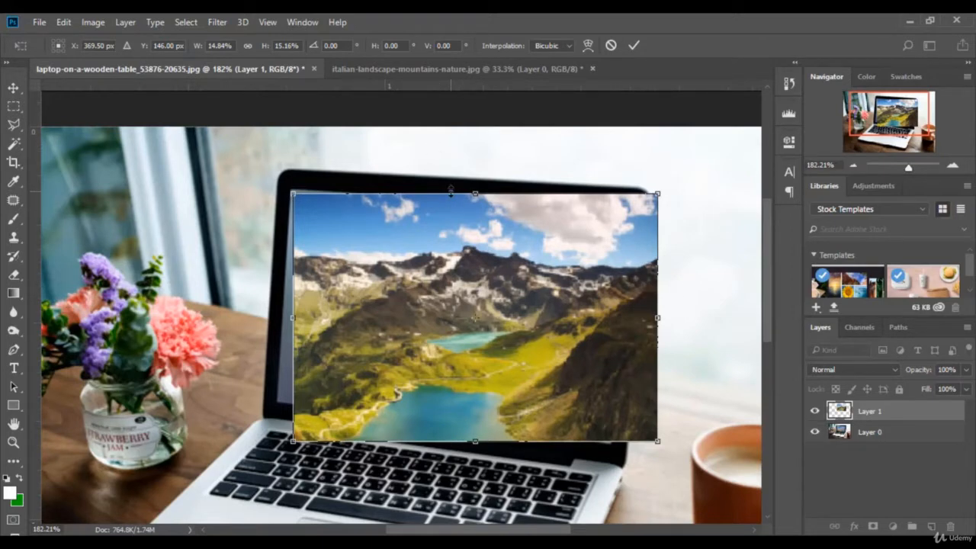
# Distort the landscape so its two upper corners meet the upper corners of the laptop's display
pyautogui.rightClick(426, 253)
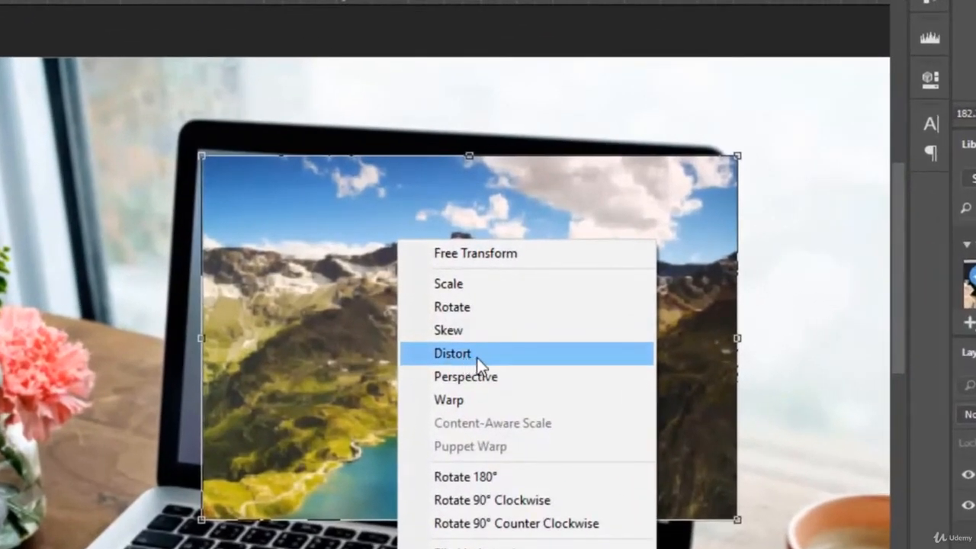
pyautogui.click(476, 355)
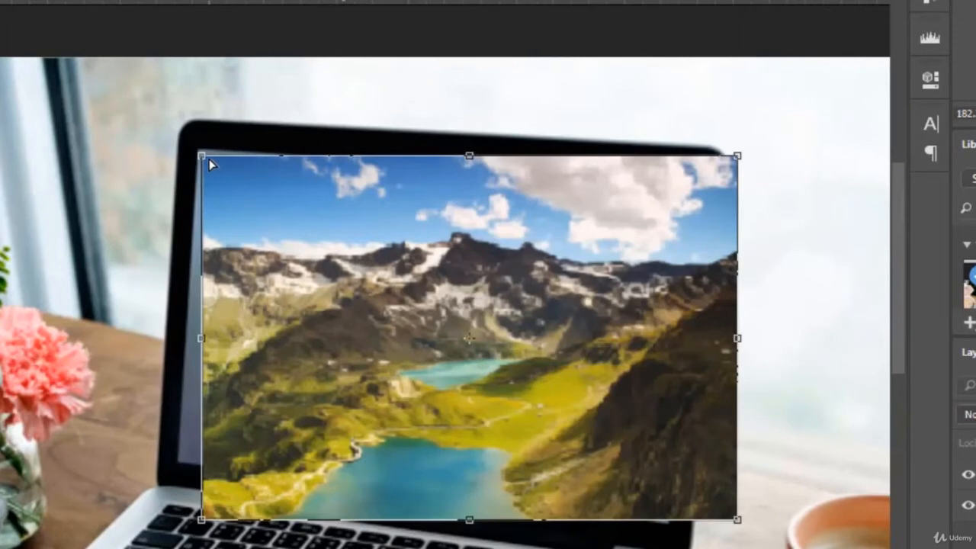
pyautogui.moveTo(205, 156); pyautogui.dragTo(201, 148)
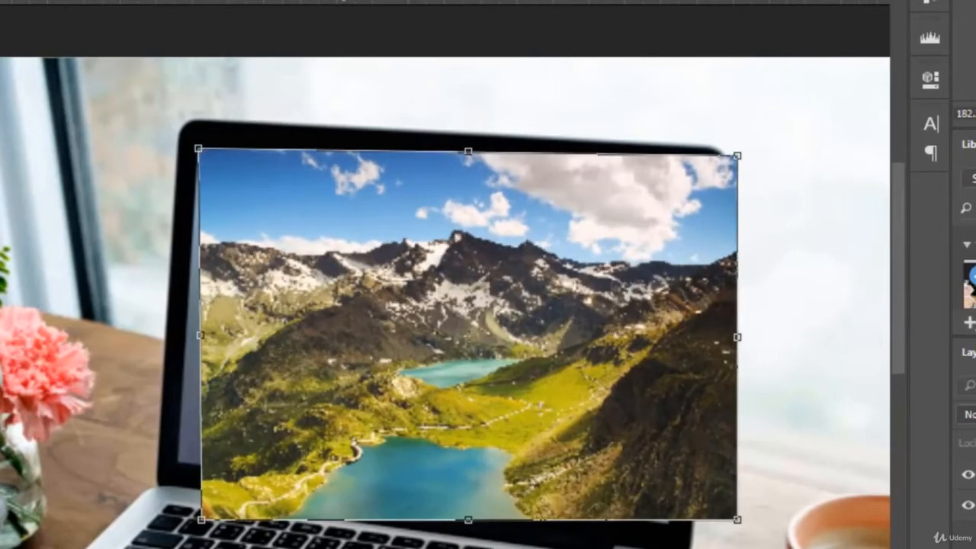
pyautogui.scroll(5, 359, 320)
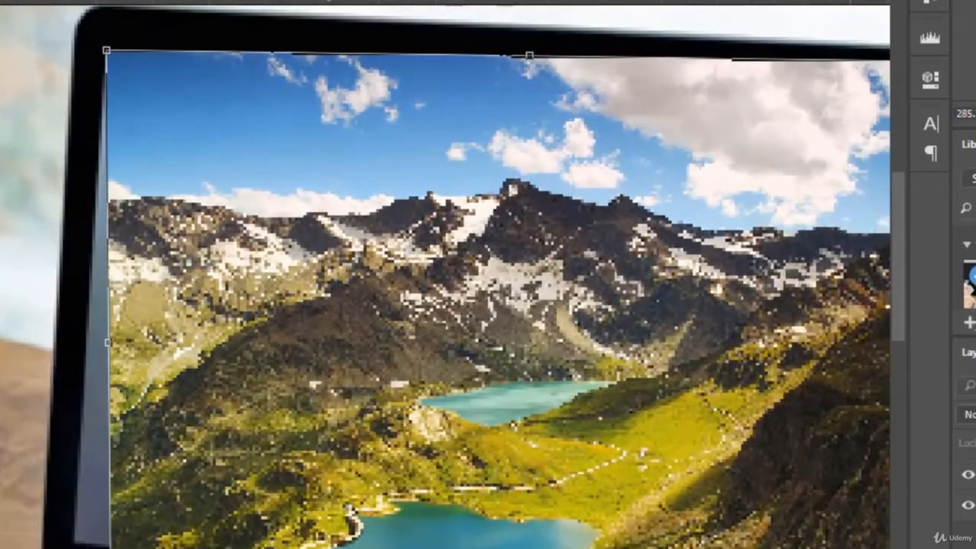
pyautogui.hscroll(3, 645, 230)
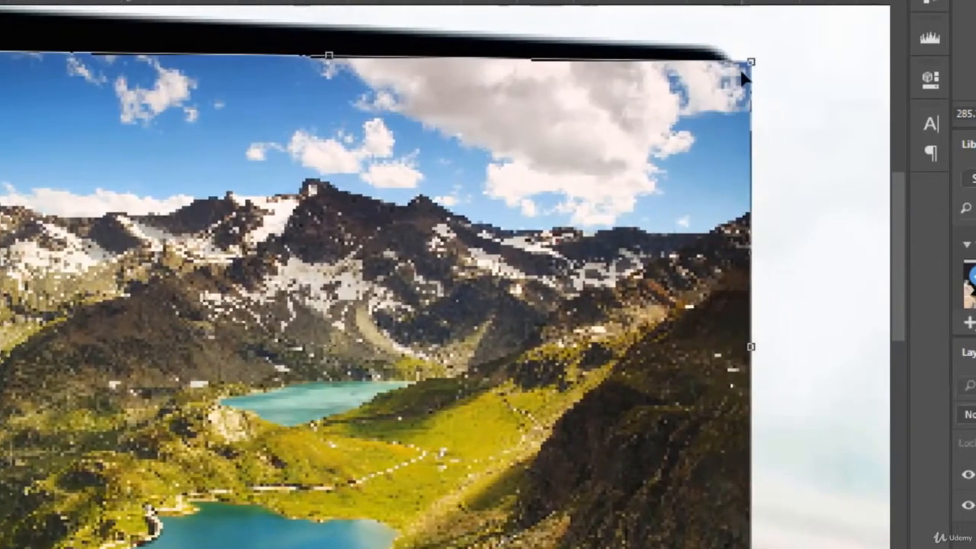
pyautogui.moveTo(752, 66); pyautogui.dragTo(696, 103)
# Distort the landscape's two lower corners to meet the lower corners of the laptop's display
pyautogui.scroll(-3, 23, 427)
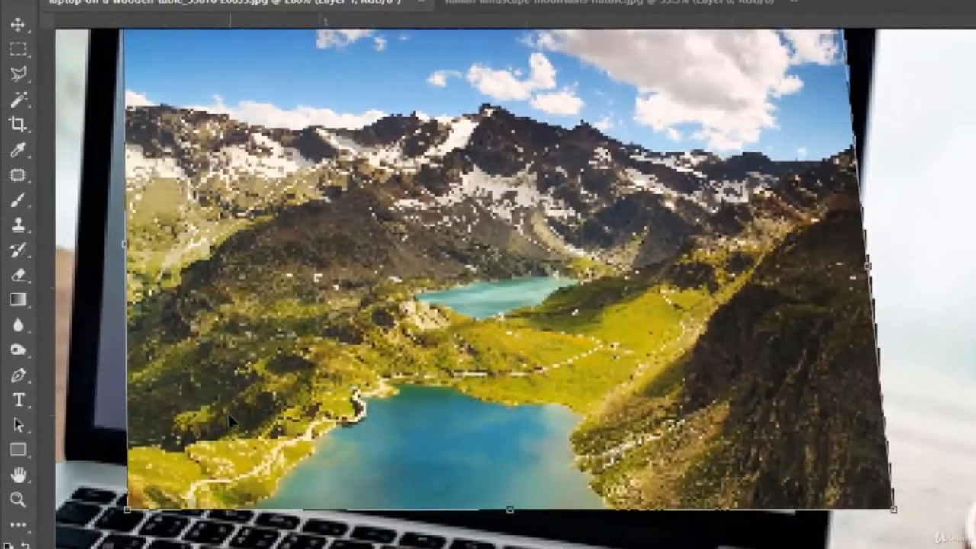
pyautogui.scroll(-2, 231, 421)
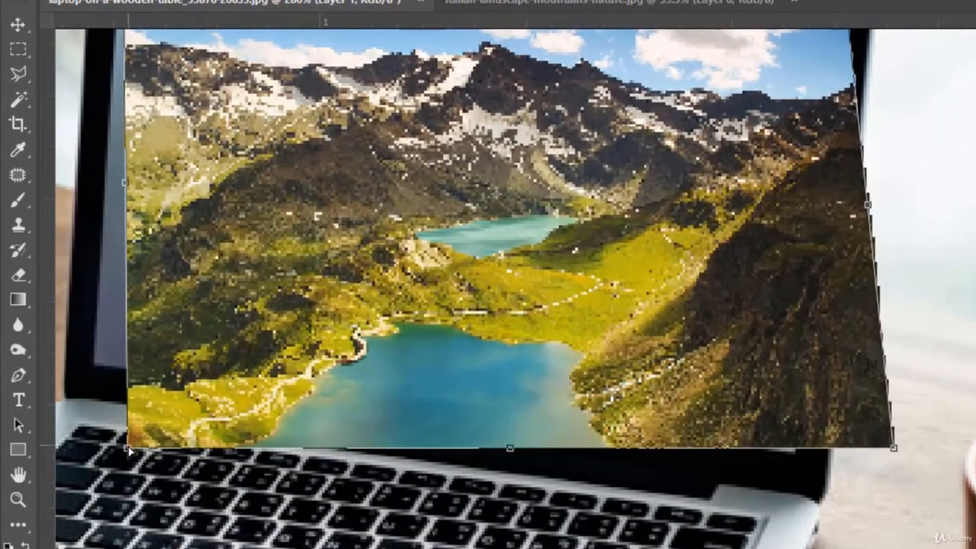
pyautogui.moveTo(130, 455); pyautogui.dragTo(96, 359)
pyautogui.moveTo(895, 449); pyautogui.dragTo(793, 457)
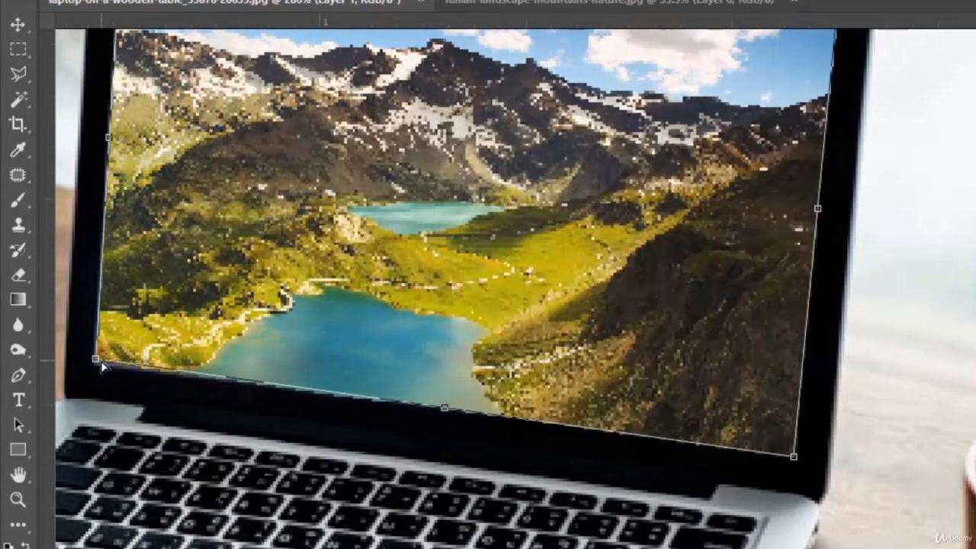
# Align the landscape's lower-left corner with the laptop display's corner and apply the distortion
pyautogui.moveTo(97, 372); pyautogui.dragTo(94, 372)
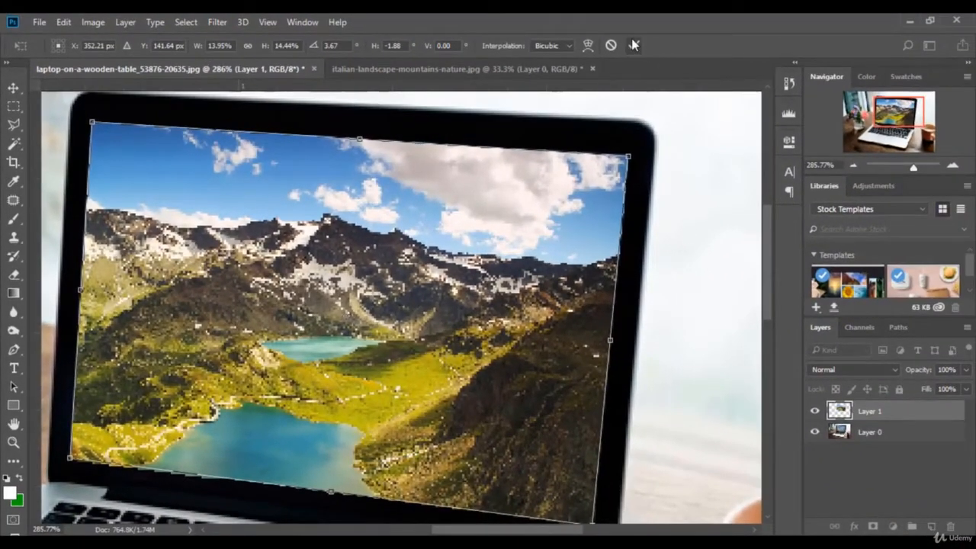
pyautogui.click(633, 47)
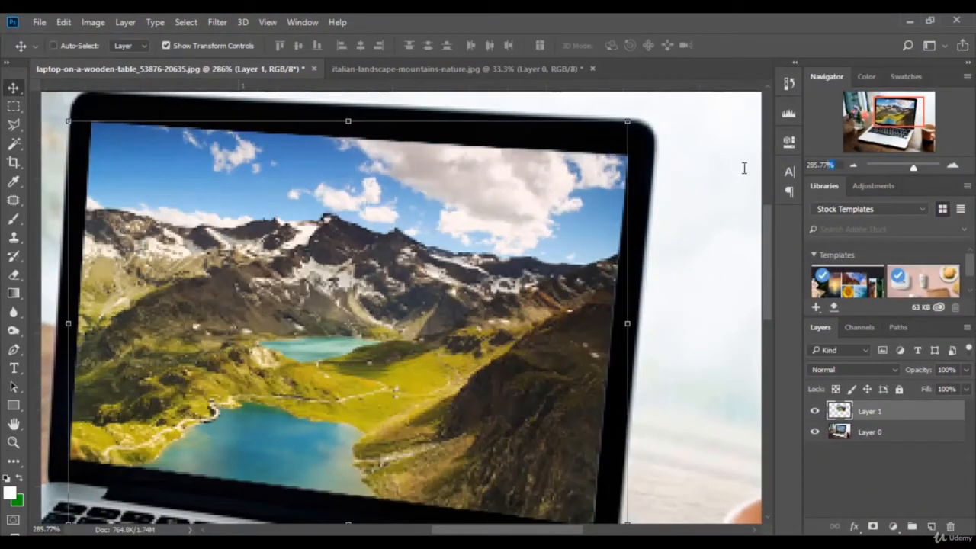
pyautogui.moveTo(744, 168); pyautogui.dragTo(762, 204)
pyautogui.write('100')
pyautogui.press('Return')
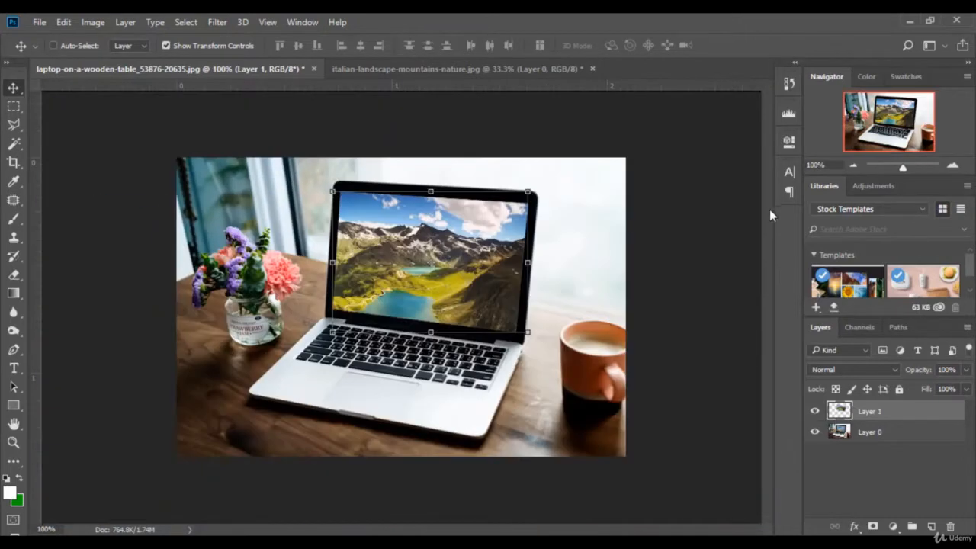
# Turn off the transform controls and toggle the landscape layer's visibility to compare the laptop screen before and after
pyautogui.click(168, 45)
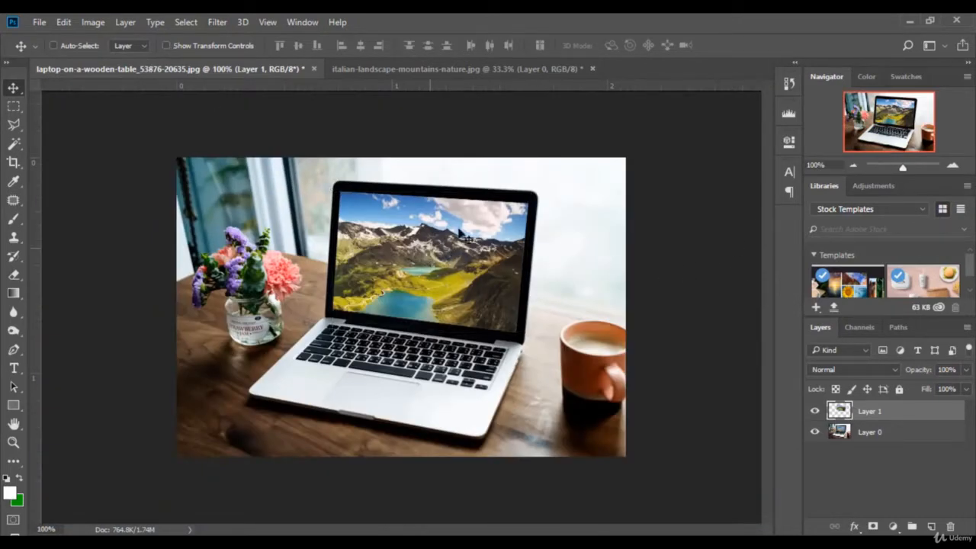
pyautogui.click(814, 412)
pyautogui.click(815, 413)
# Close the laptop and landscape documents without saving the changes
pyautogui.click(315, 68)
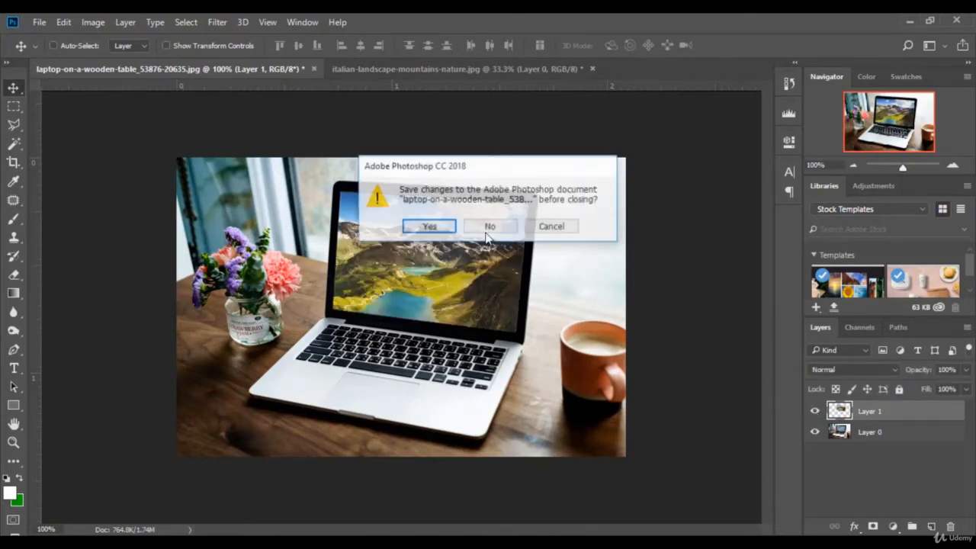
pyautogui.click(499, 227)
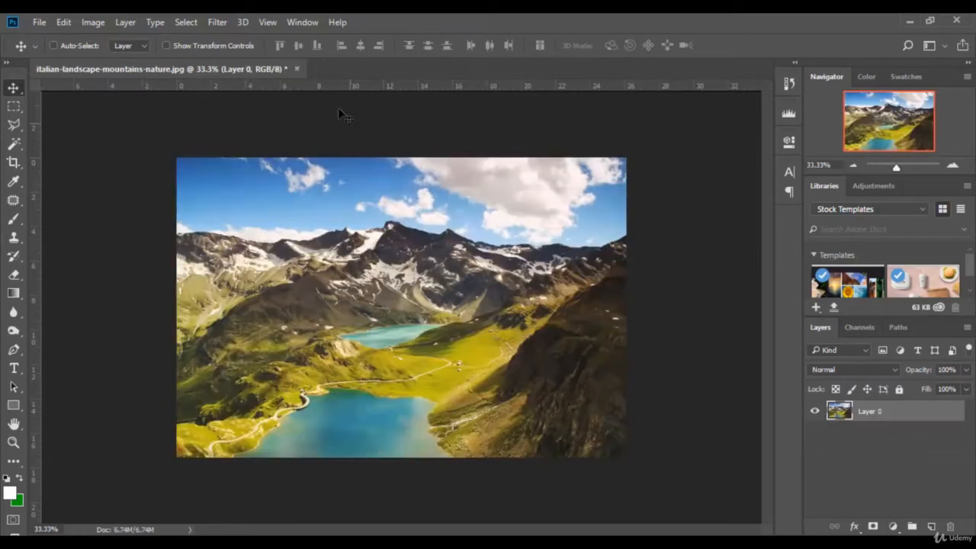
pyautogui.click(293, 68)
pyautogui.click(497, 227)
# Open the bus stop image named mockup from the change ecran folder
pyautogui.click(38, 22)
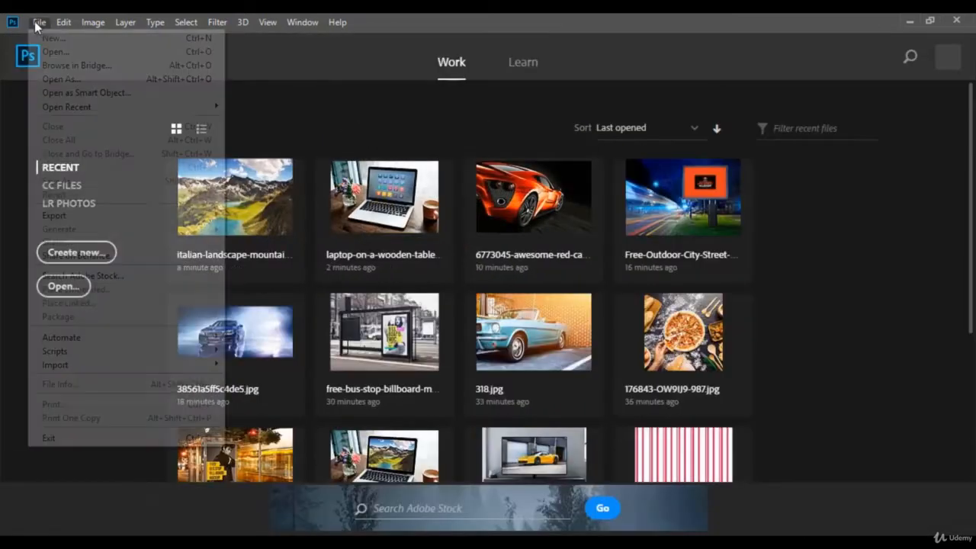
pyautogui.click(57, 51)
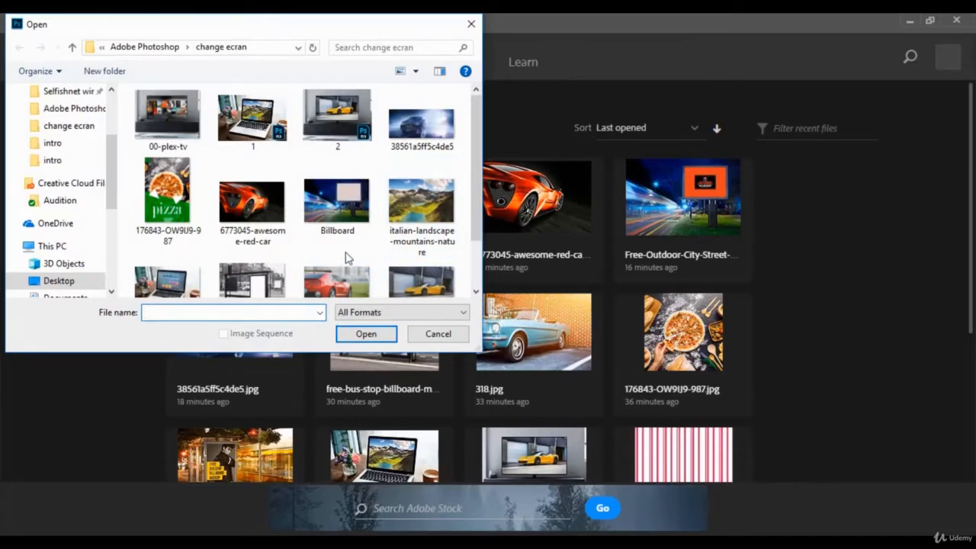
pyautogui.scroll(-1, 323, 255)
pyautogui.click(256, 240)
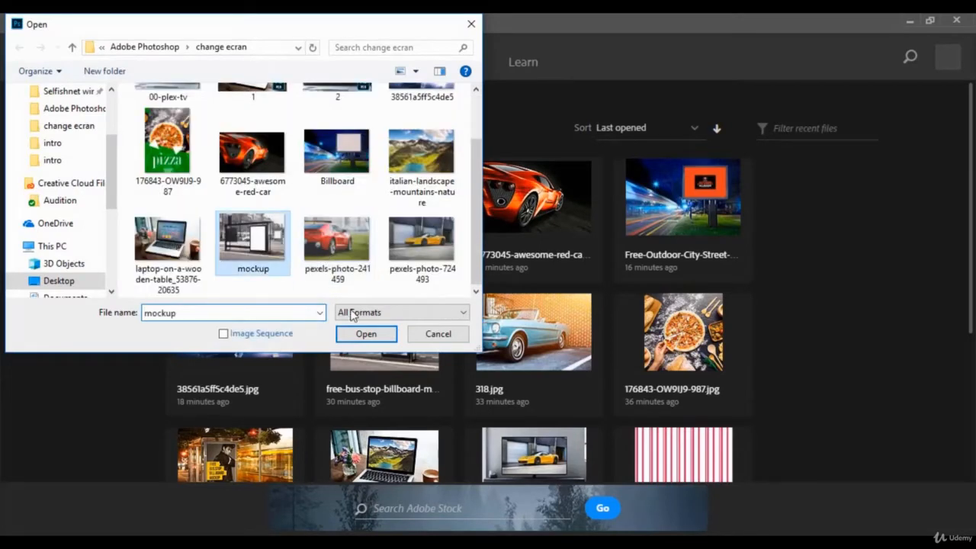
pyautogui.click(370, 336)
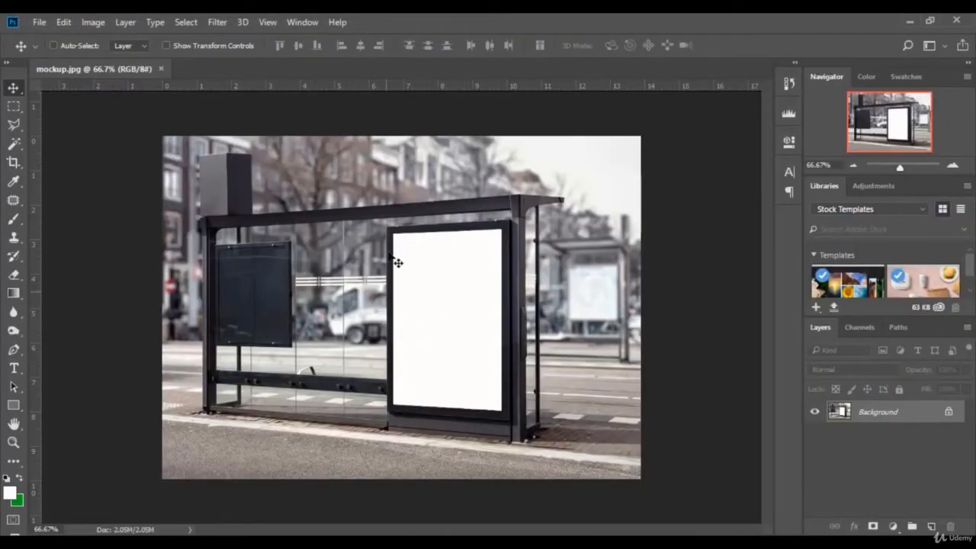
# Open the pizza poster image 176843-OW9IJ9-987 alongside the bus stop mockup
pyautogui.click(39, 22)
pyautogui.click(38, 23)
pyautogui.click(39, 23)
pyautogui.click(61, 51)
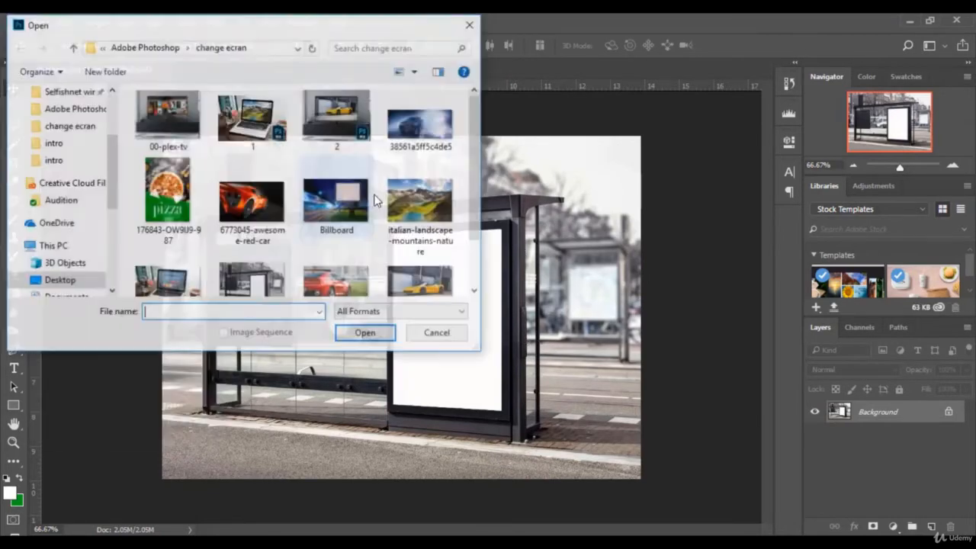
pyautogui.scroll(-1, 349, 244)
pyautogui.click(174, 153)
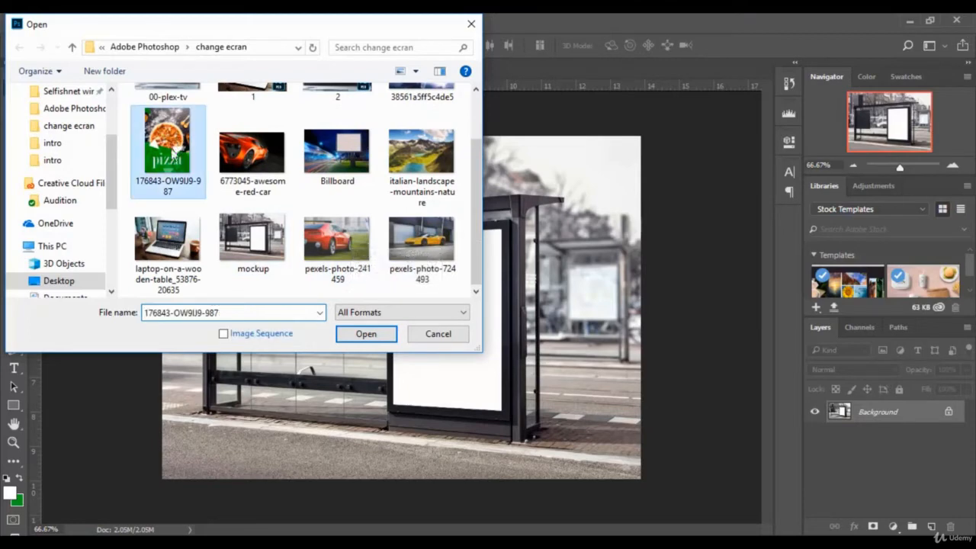
pyautogui.click(367, 333)
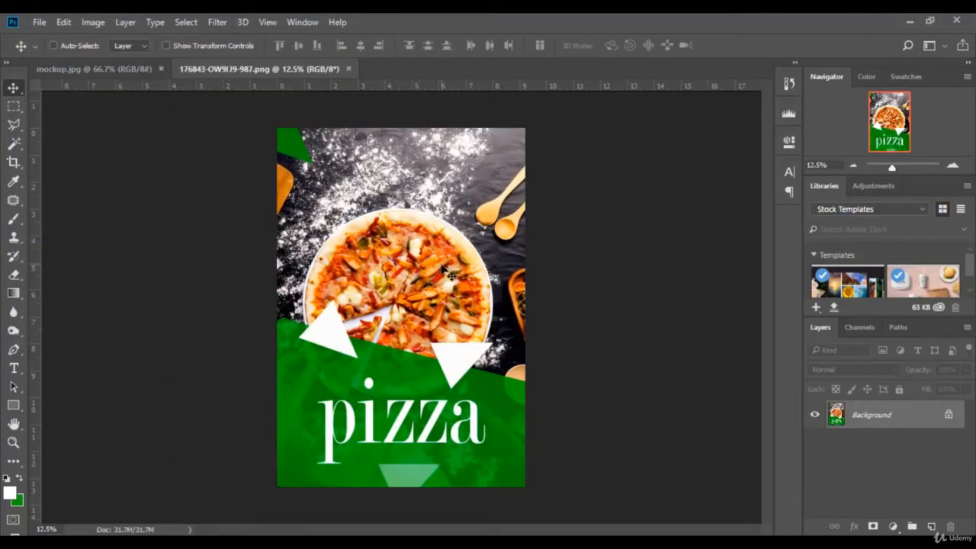
# Unlock the pizza poster's background layer and bring the poster into the bus stop mockup document
pyautogui.click(948, 417)
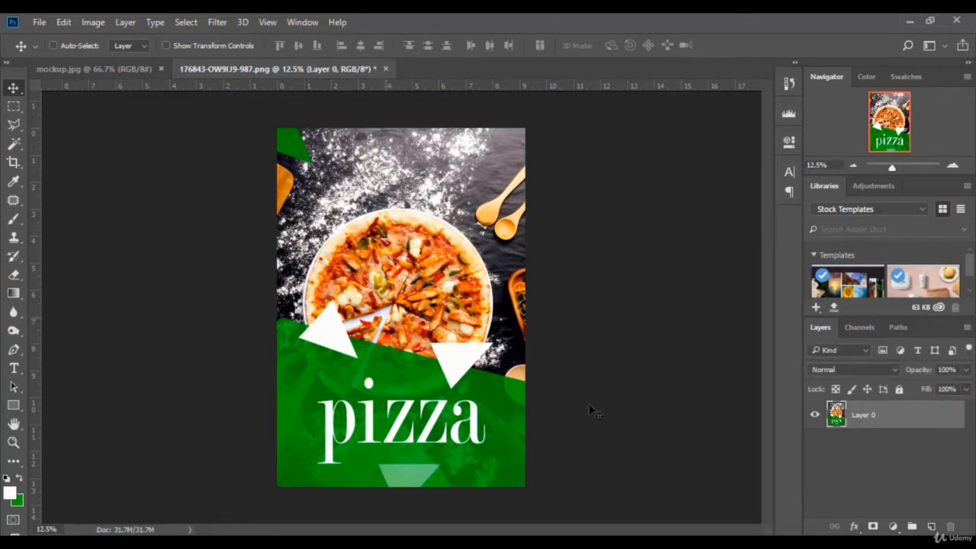
pyautogui.moveTo(287, 143); pyautogui.dragTo(418, 301)
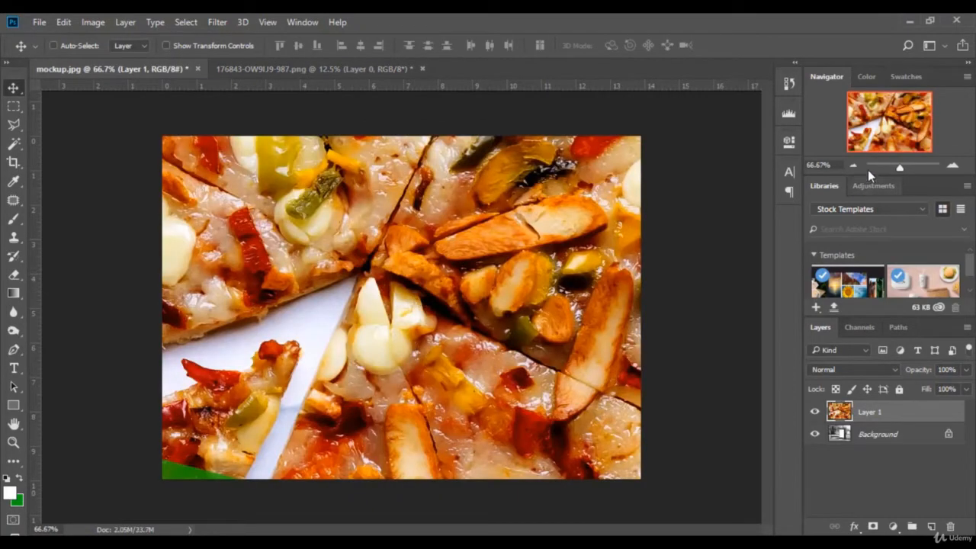
# Scale the pizza poster down to about 9% and position it over the bus stop's white advertising panel
pyautogui.moveTo(898, 168); pyautogui.dragTo(890, 171)
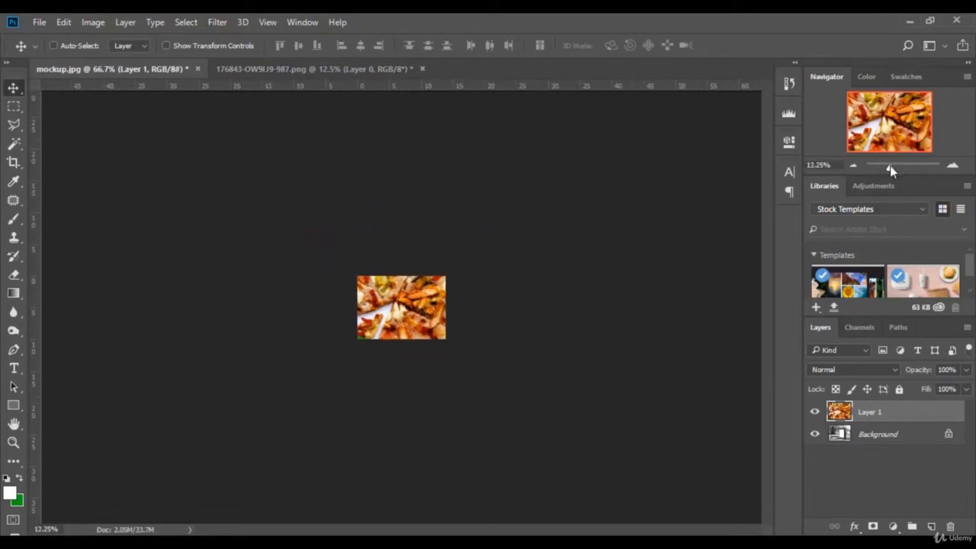
pyautogui.click(194, 46)
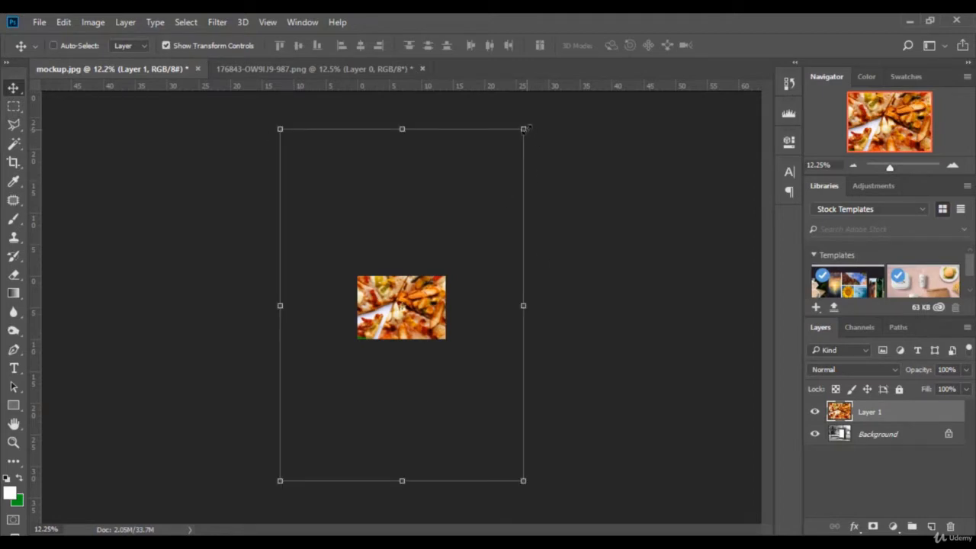
pyautogui.moveTo(526, 128); pyautogui.dragTo(424, 276)
pyautogui.moveTo(889, 173); pyautogui.dragTo(904, 169)
pyautogui.moveTo(431, 191); pyautogui.dragTo(455, 253)
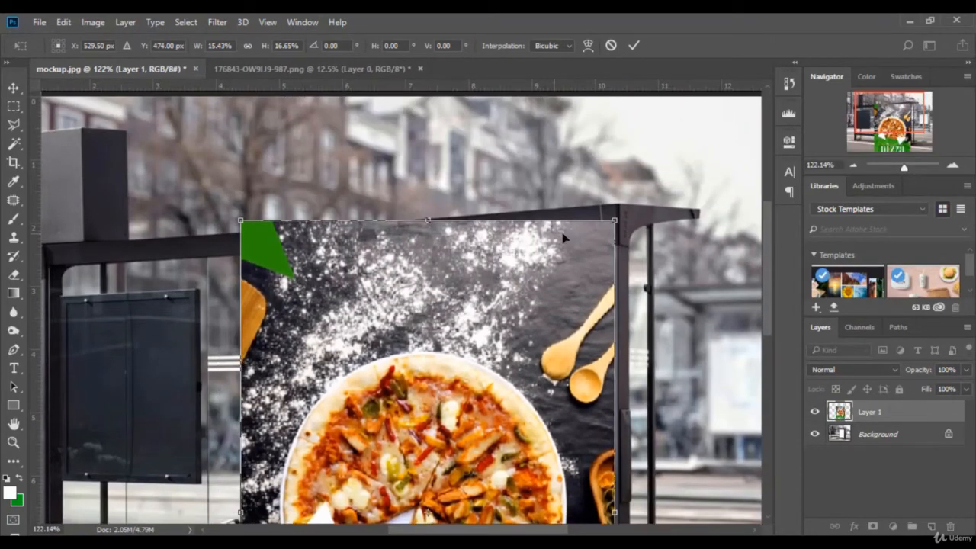
pyautogui.keyDown('alt'); pyautogui.moveTo(613, 221); pyautogui.dragTo(535, 351); pyautogui.keyUp('alt')
pyautogui.scroll(-6, 519, 351)
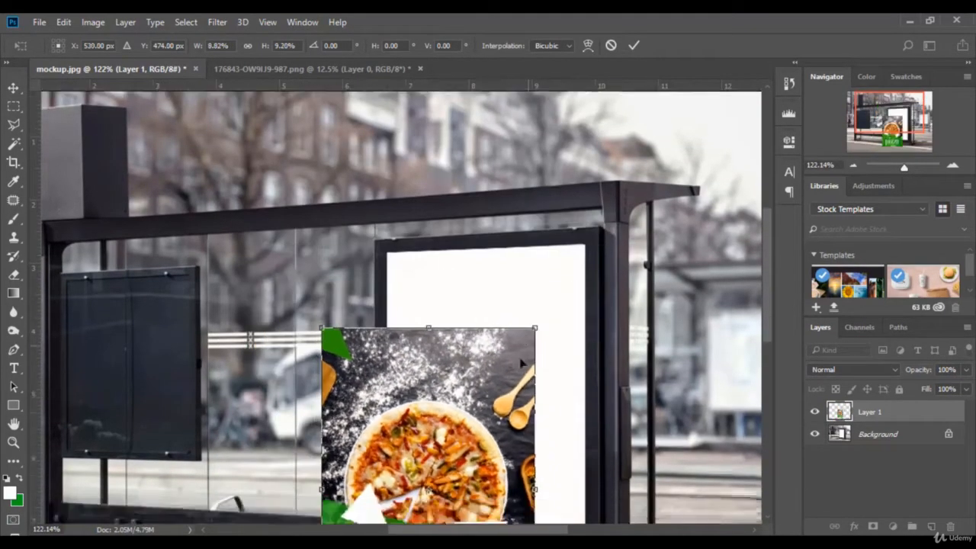
pyautogui.moveTo(465, 348); pyautogui.dragTo(530, 270)
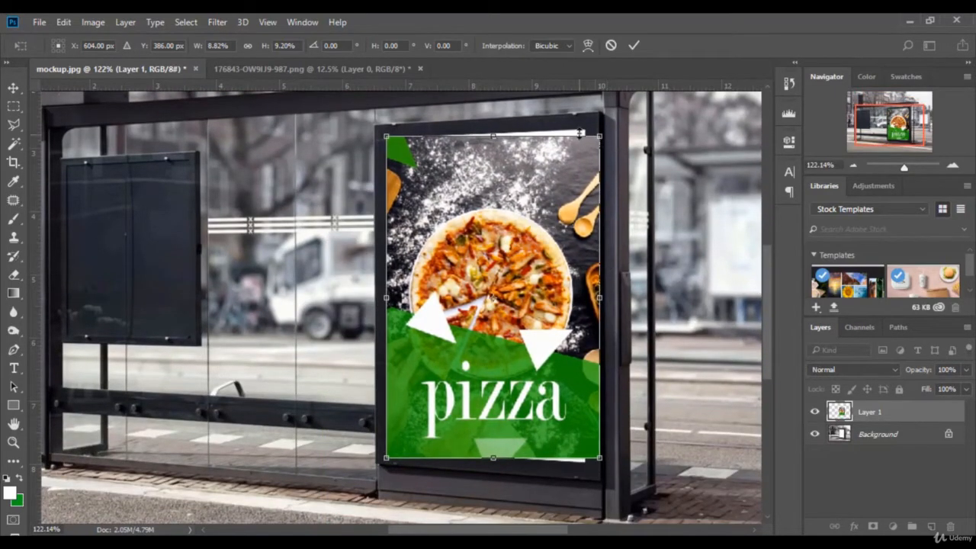
# Distort the pizza poster so its two upper corners meet the upper corners of the white panel
pyautogui.rightClick(510, 206)
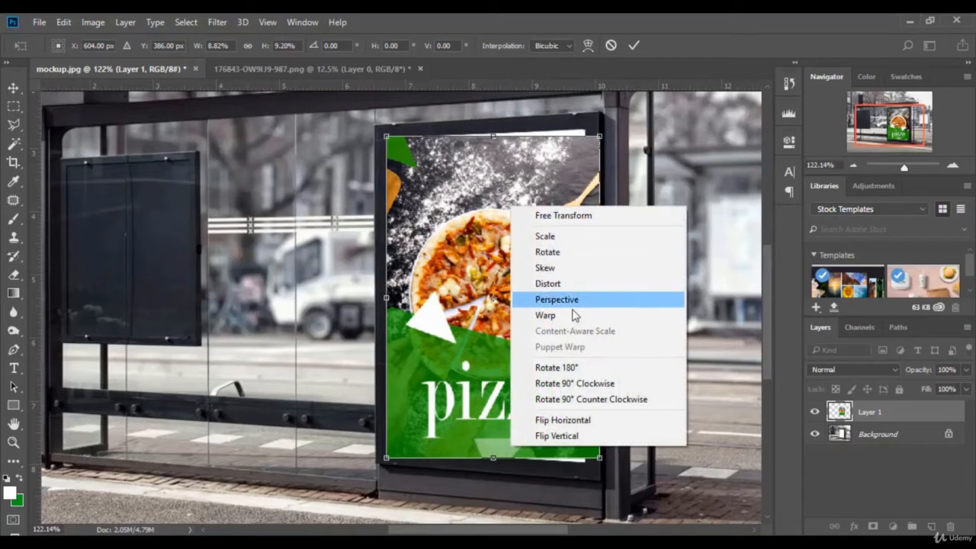
pyautogui.click(548, 284)
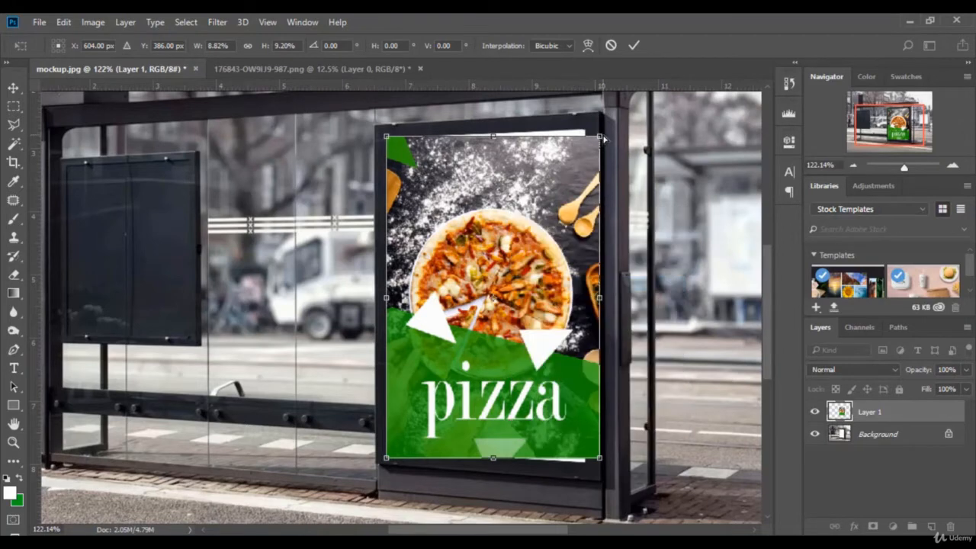
pyautogui.moveTo(600, 138); pyautogui.dragTo(585, 128)
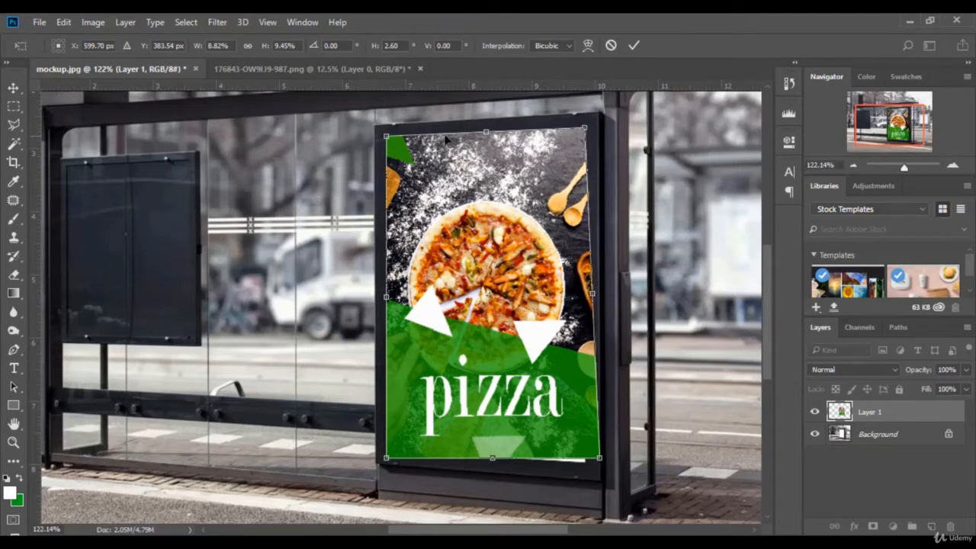
pyautogui.moveTo(385, 136); pyautogui.dragTo(387, 136)
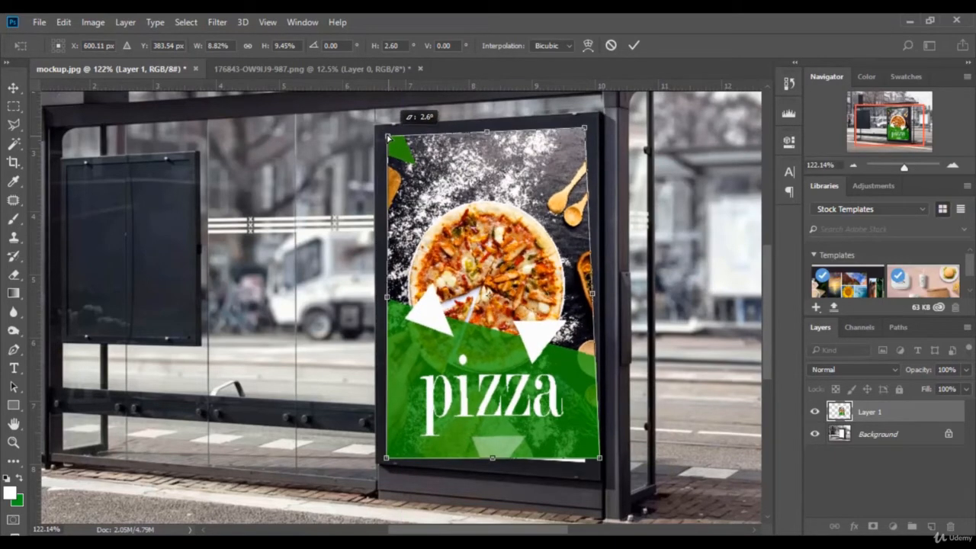
# Distort the poster's two lower corners to meet the panel's lower corners and apply the transformation
pyautogui.moveTo(602, 462); pyautogui.dragTo(587, 464)
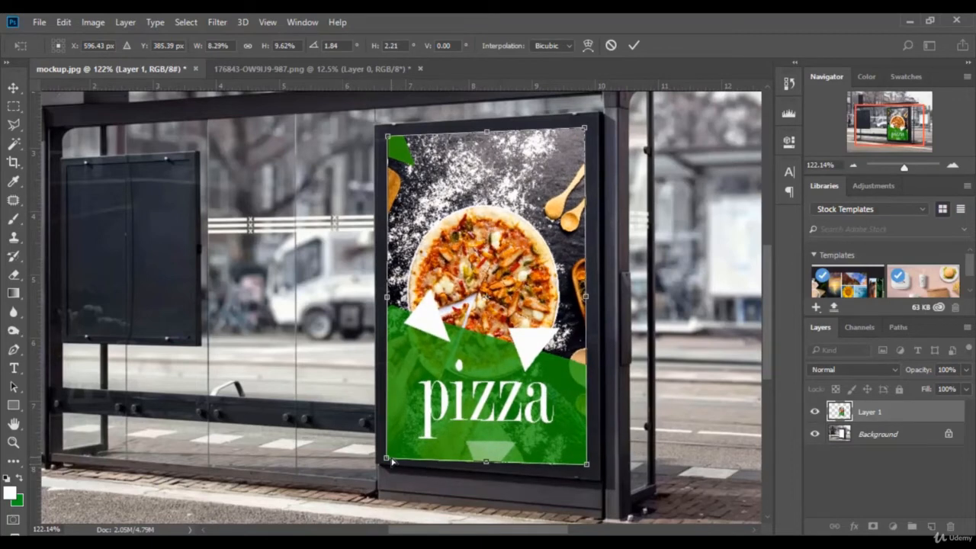
pyautogui.moveTo(389, 461)
pyautogui.mouseDown()
pyautogui.moveTo(393, 430)
pyautogui.moveTo(388, 450)
pyautogui.mouseUp()
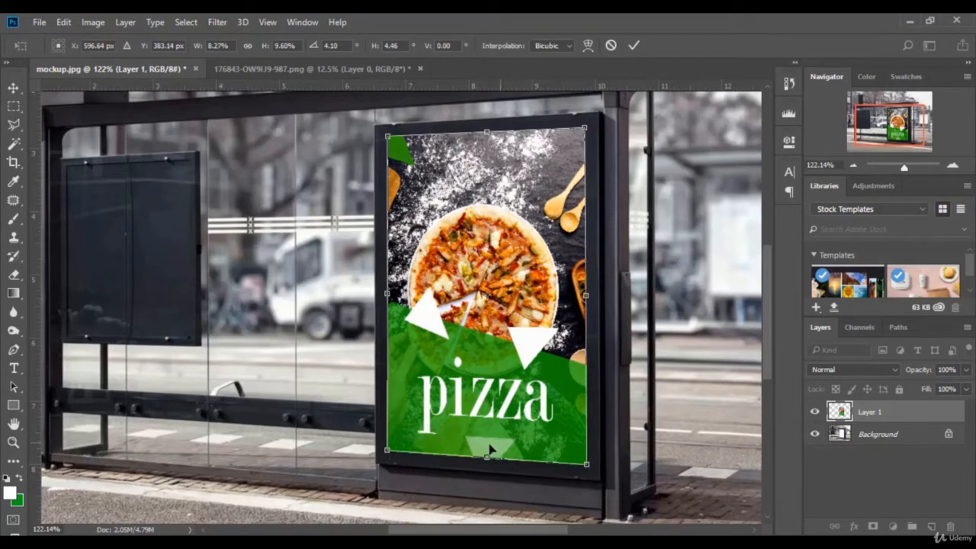
pyautogui.click(634, 46)
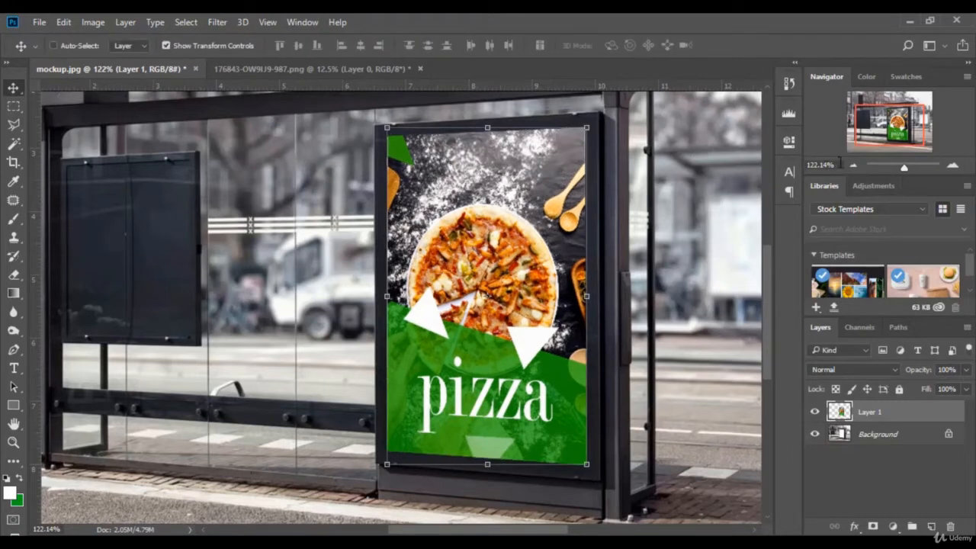
# View the mockup at 50% without transform controls and toggle the poster layer's visibility to compare before and after
pyautogui.click(838, 163)
pyautogui.write('50')
pyautogui.press('Return')
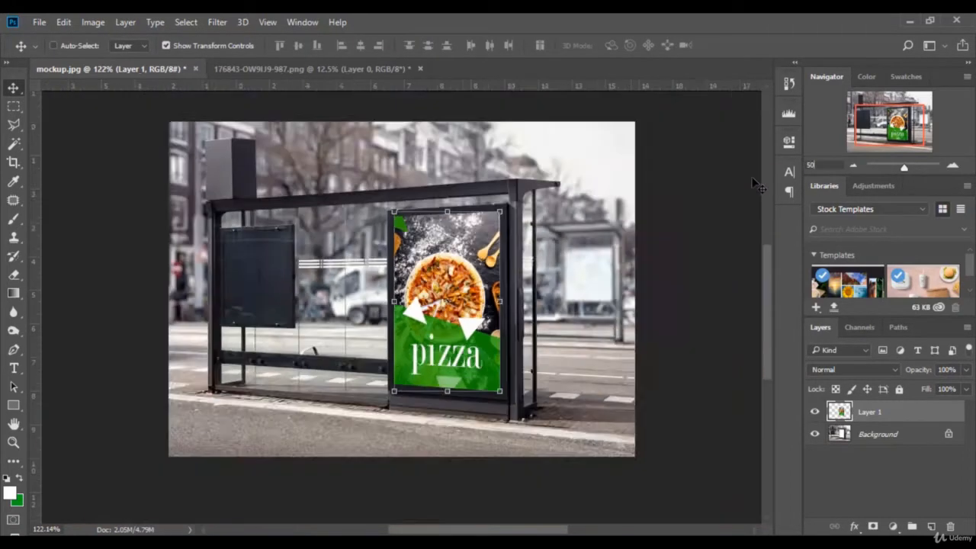
pyautogui.click(166, 46)
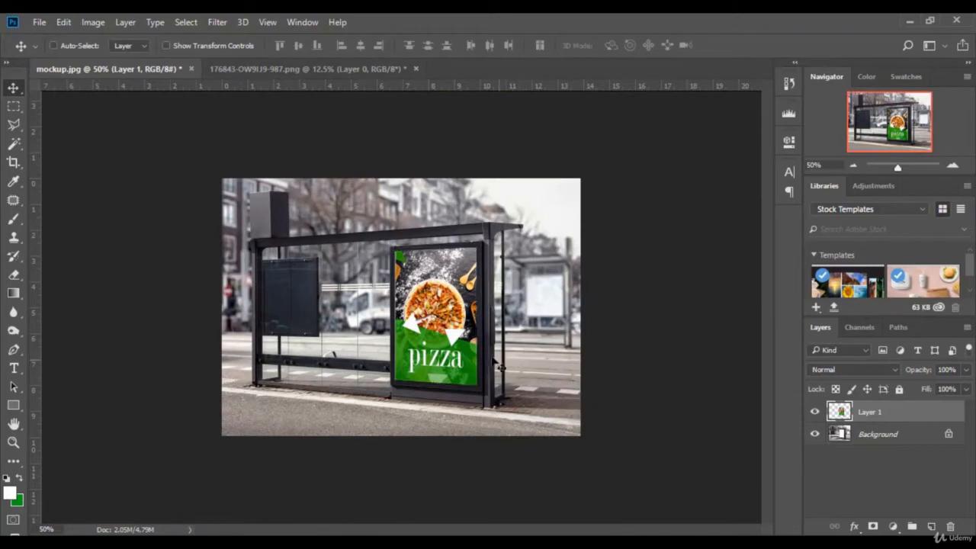
pyautogui.click(814, 413)
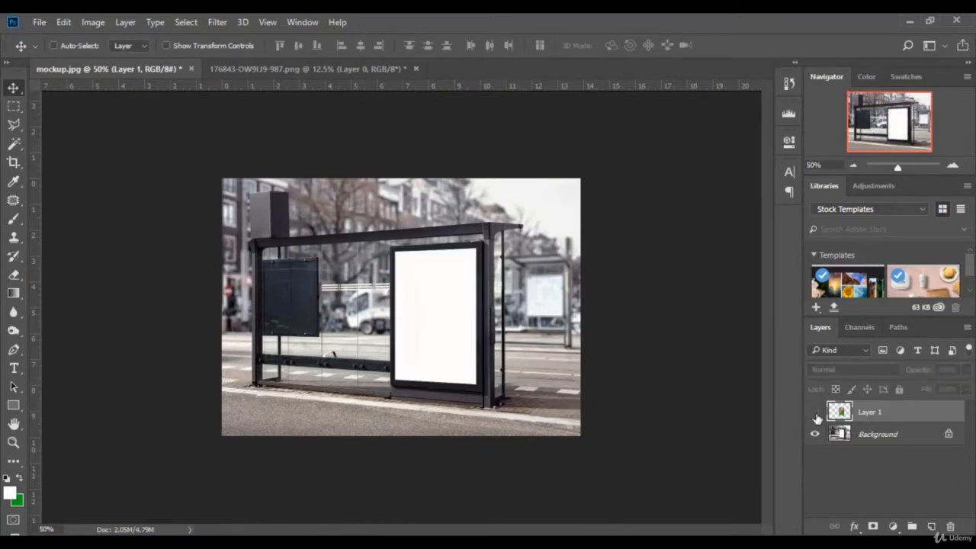
pyautogui.click(814, 412)
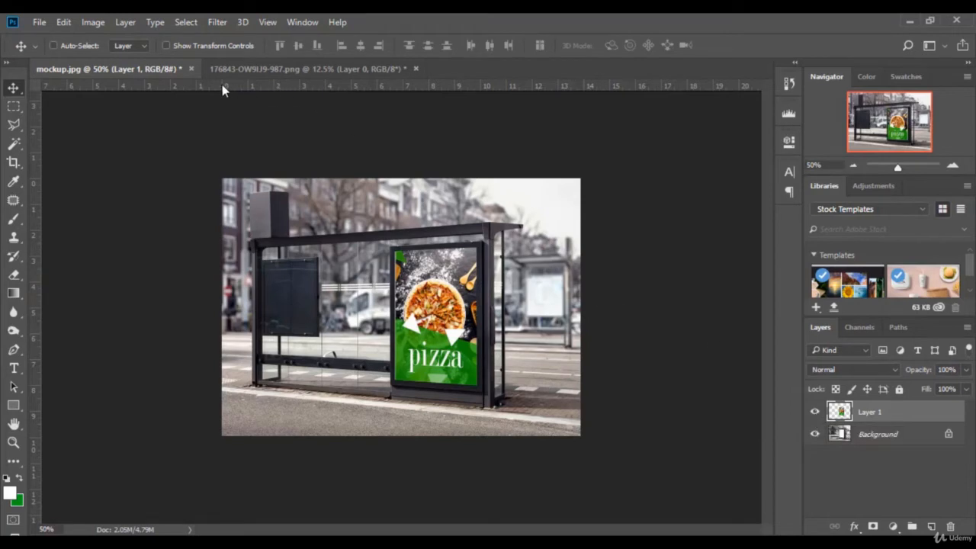
# Close the bus stop mockup and pizza poster documents without saving the changes
pyautogui.click(191, 68)
pyautogui.click(490, 224)
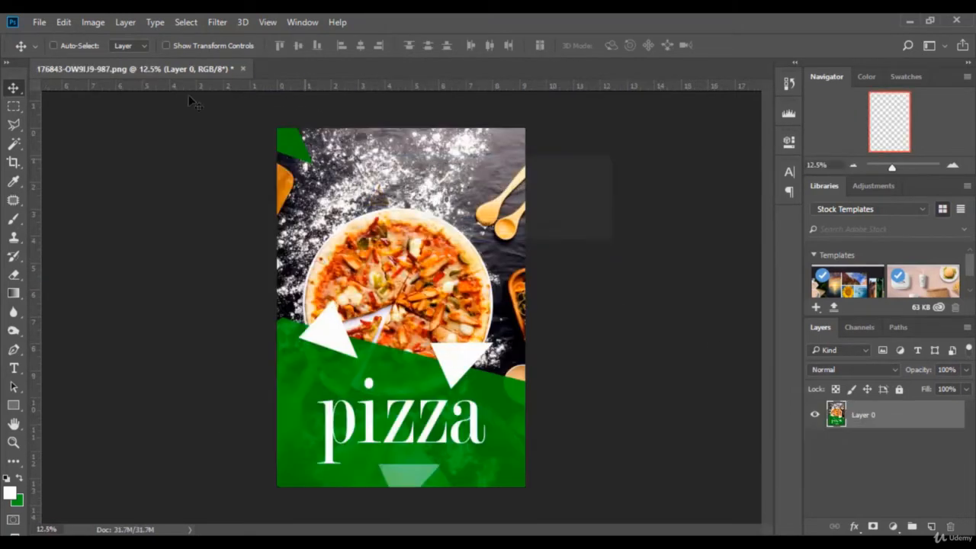
pyautogui.click(242, 69)
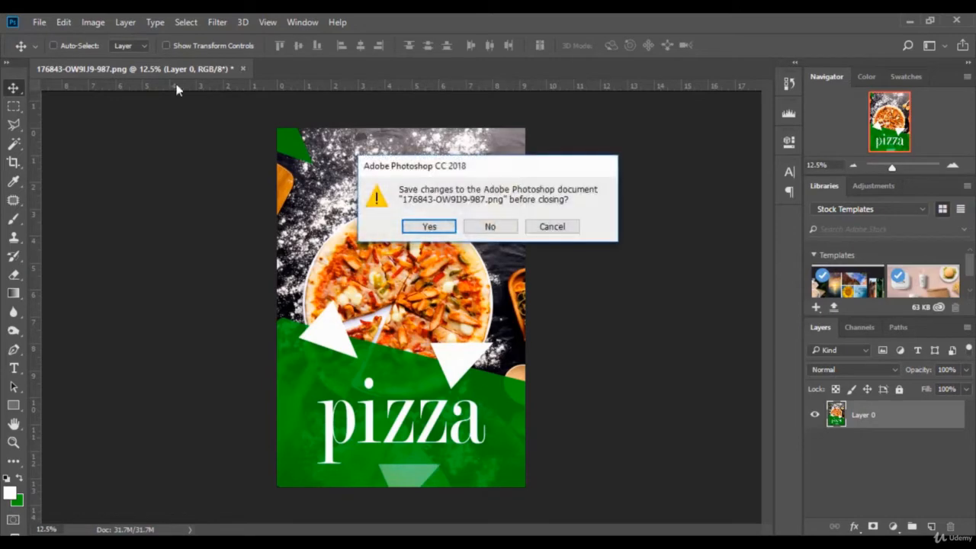
pyautogui.click(490, 226)
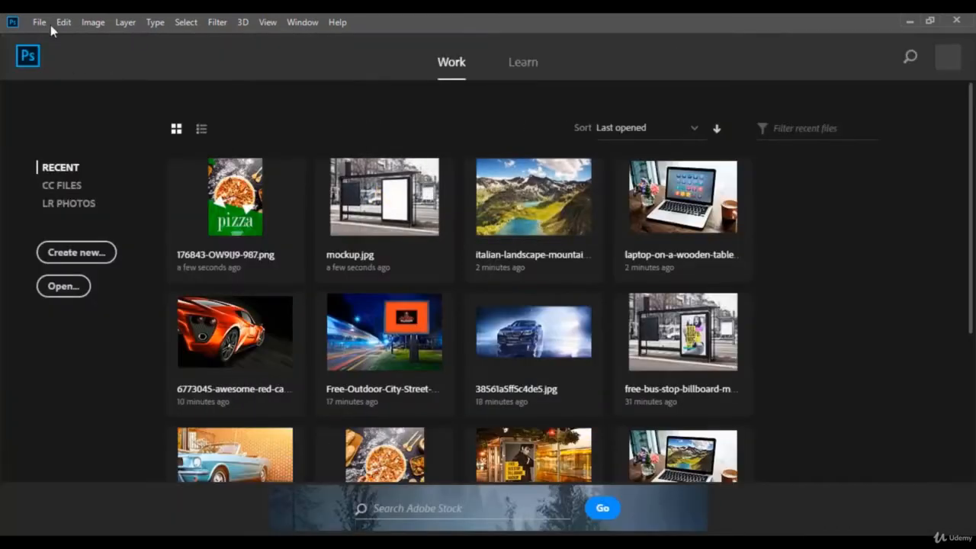
# Open the Billboard image and the 6773045-awesome-red-car image from the change ecran folder
pyautogui.click(39, 22)
pyautogui.click(64, 55)
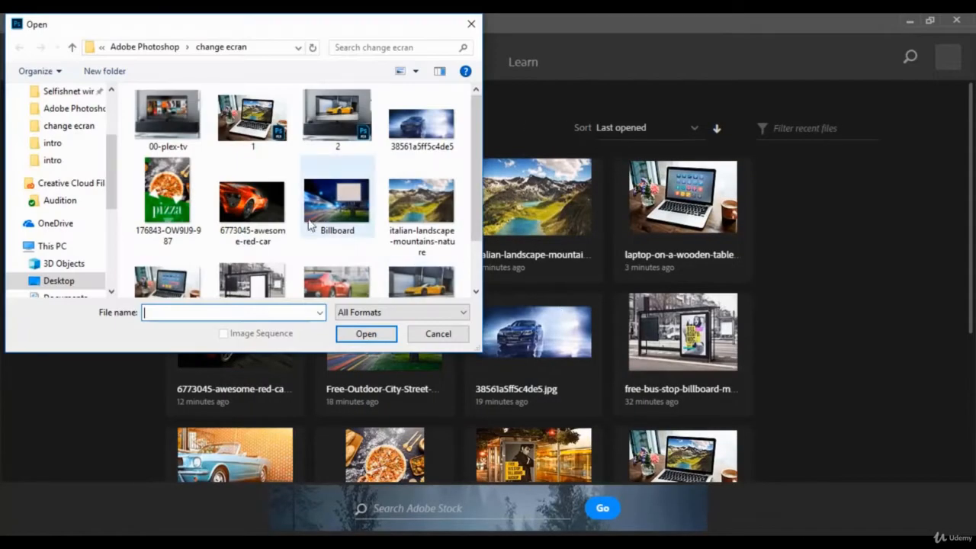
pyautogui.click(337, 197)
pyautogui.click(367, 334)
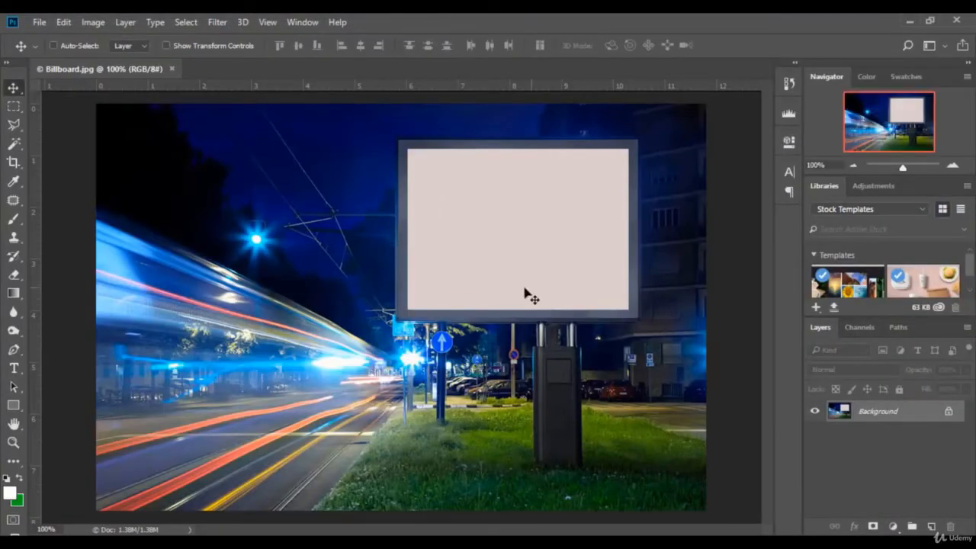
pyautogui.click(33, 23)
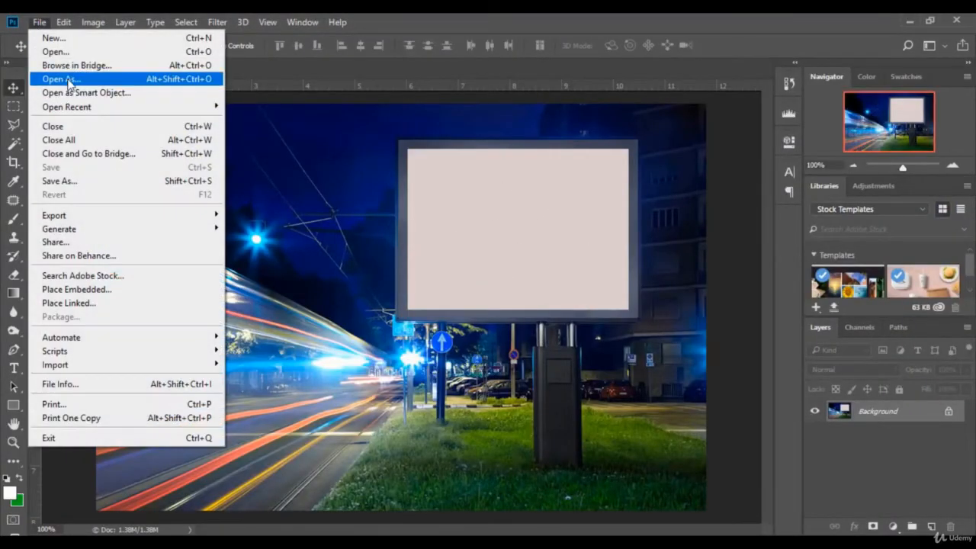
pyautogui.click(43, 48)
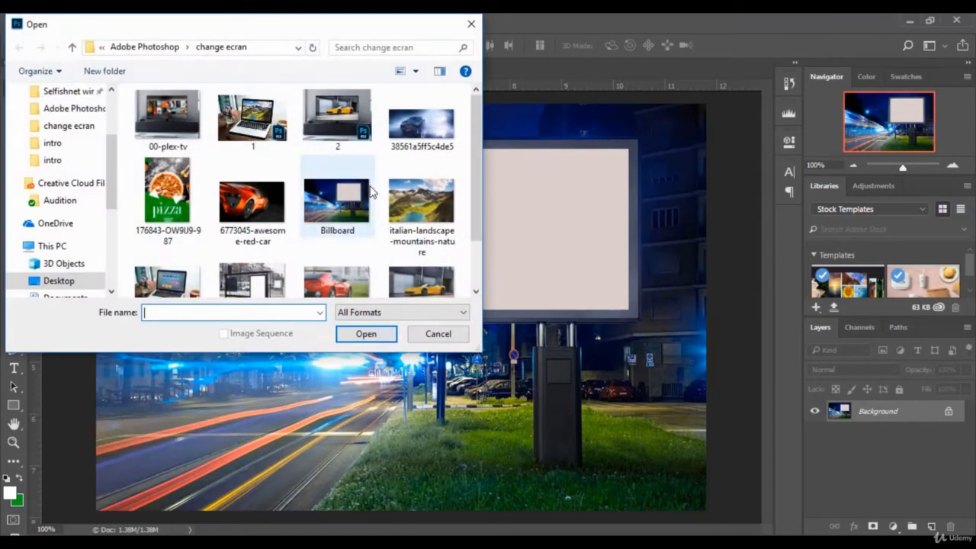
pyautogui.click(254, 204)
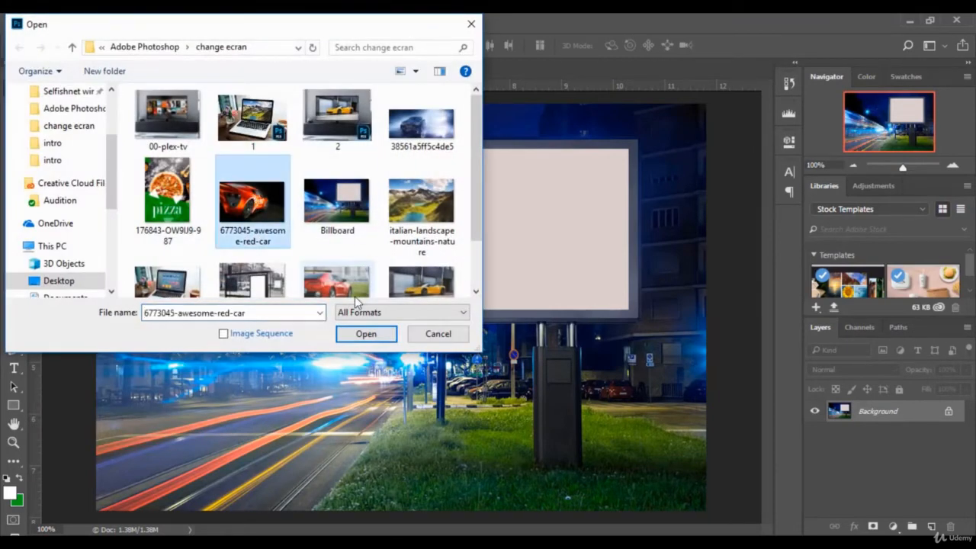
pyautogui.click(369, 336)
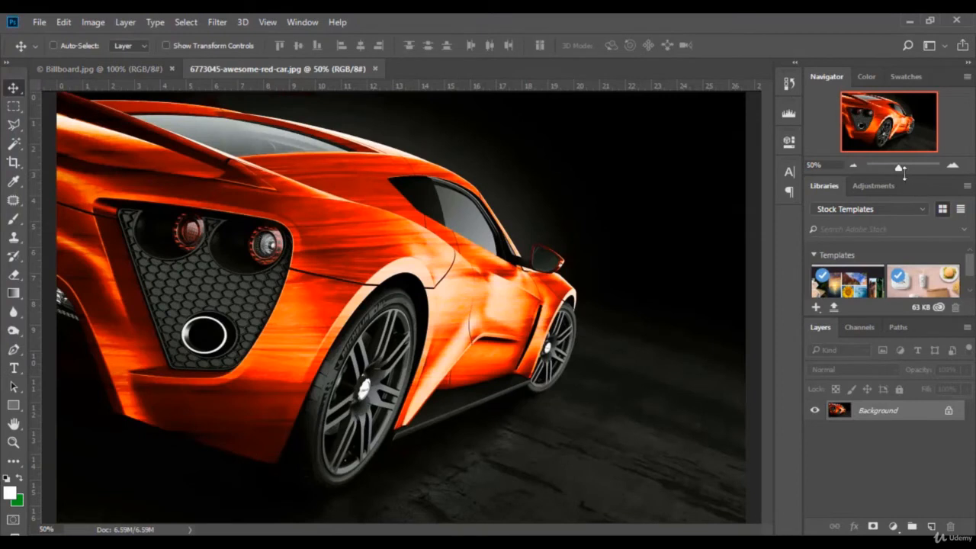
# Crop a strip of dark background off the right side of the red car image
pyautogui.moveTo(895, 168); pyautogui.dragTo(896, 167)
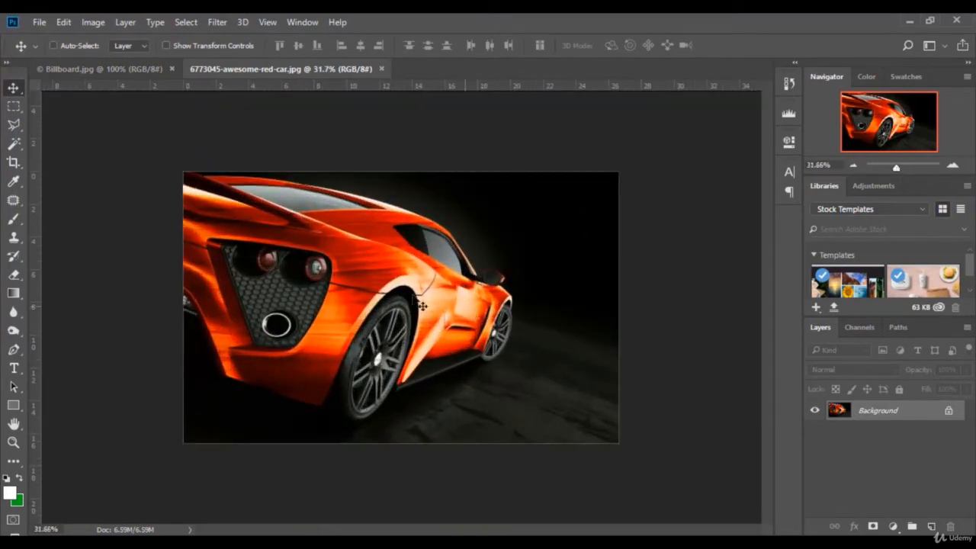
pyautogui.click(14, 162)
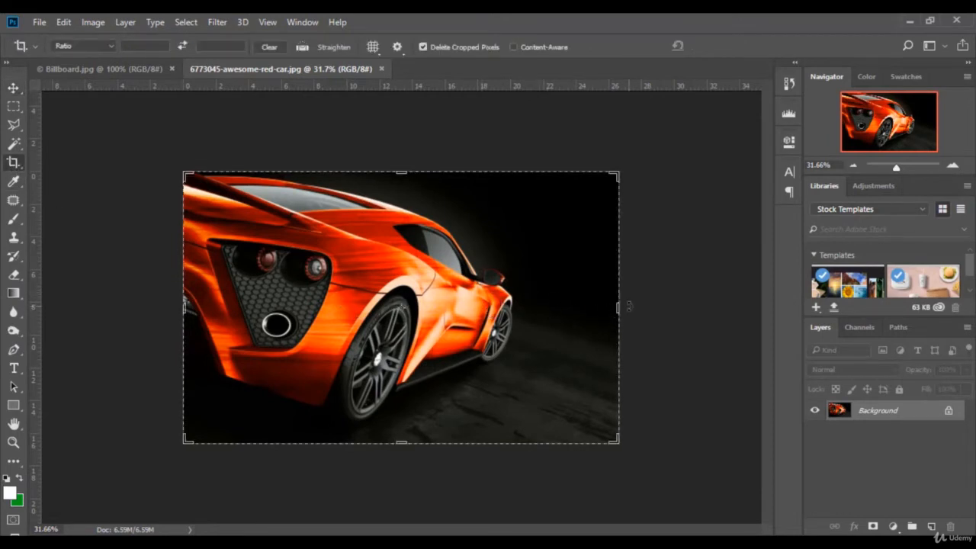
pyautogui.moveTo(618, 308); pyautogui.dragTo(592, 307)
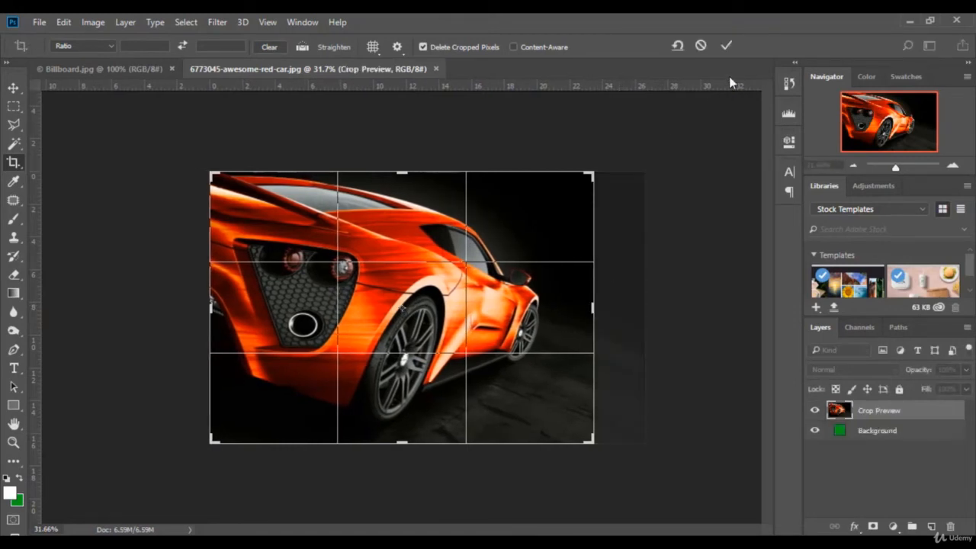
pyautogui.click(730, 45)
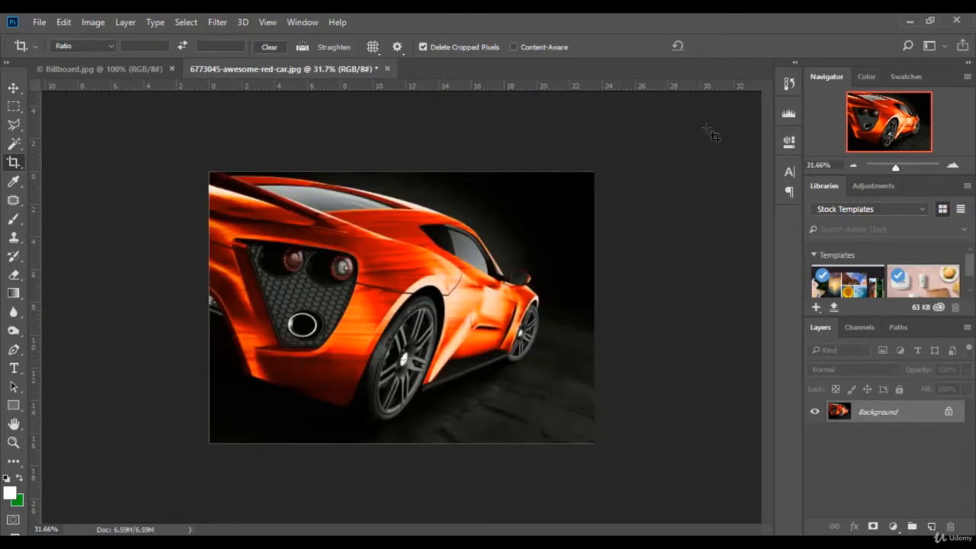
# Unlock the red car's background layer and move the car image into the Billboard document
pyautogui.click(13, 89)
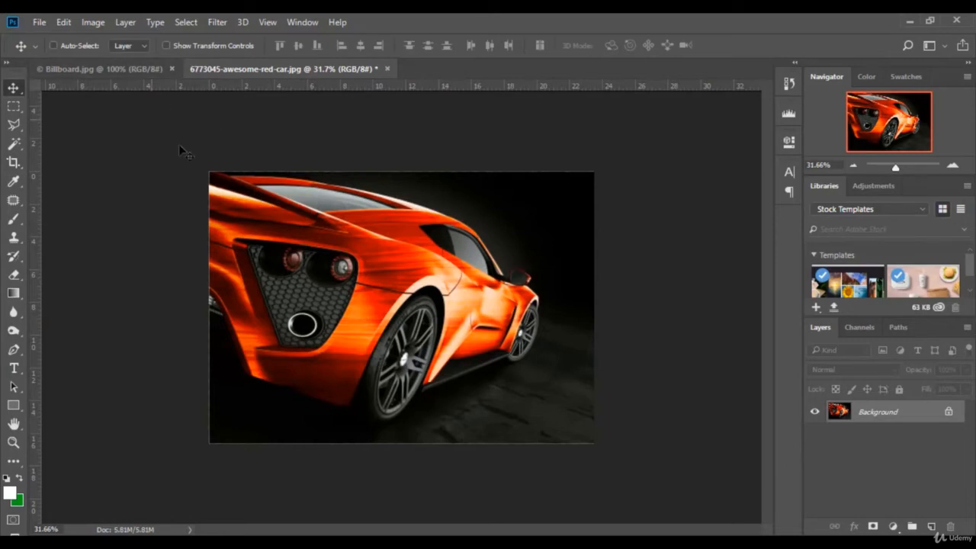
pyautogui.click(947, 412)
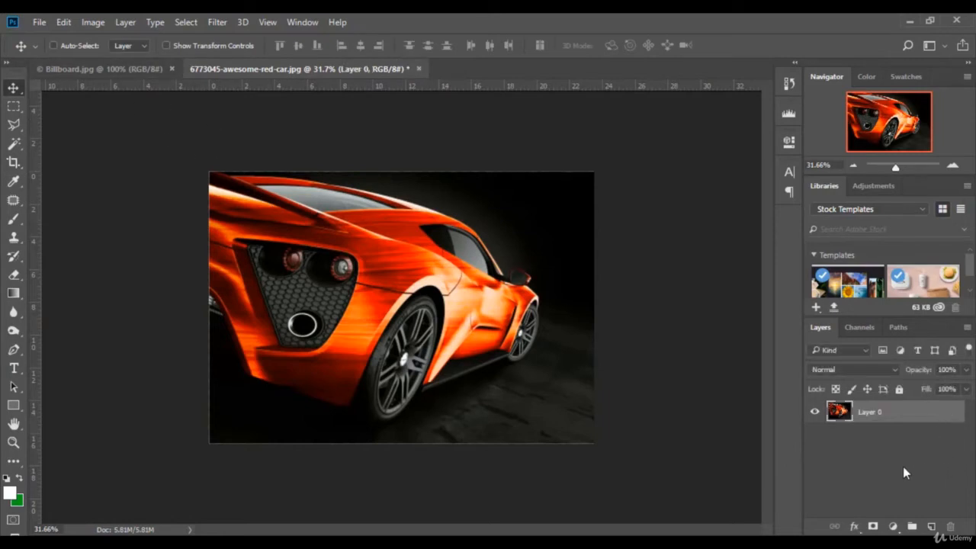
pyautogui.moveTo(286, 241); pyautogui.dragTo(475, 289)
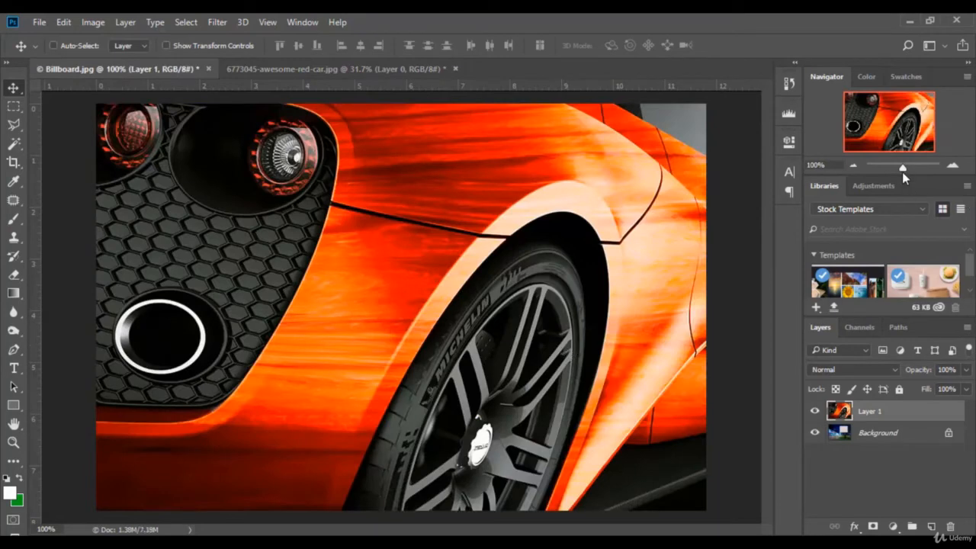
# Show the transform controls and scale the car layer down about its centre to roughly 24% width and 26% height
pyautogui.moveTo(902, 172); pyautogui.dragTo(894, 171)
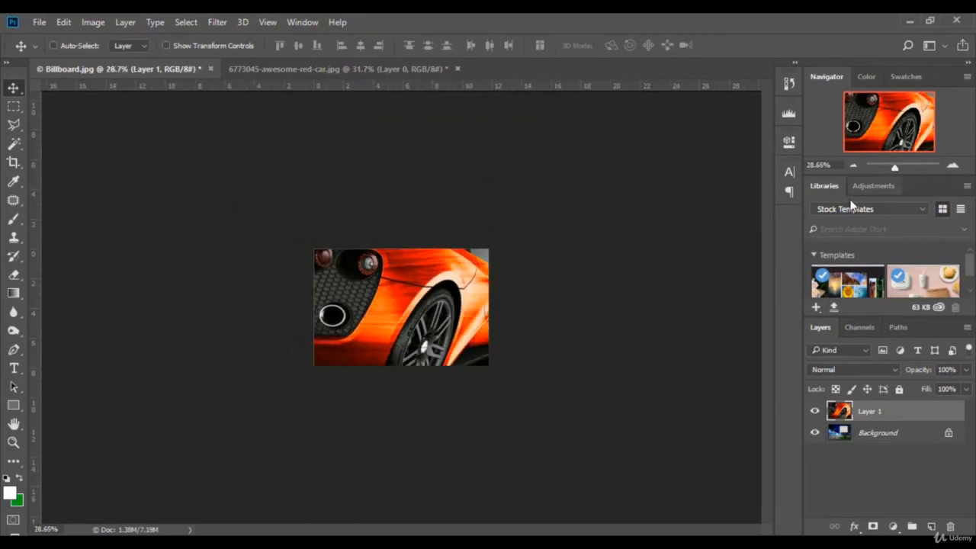
pyautogui.click(193, 50)
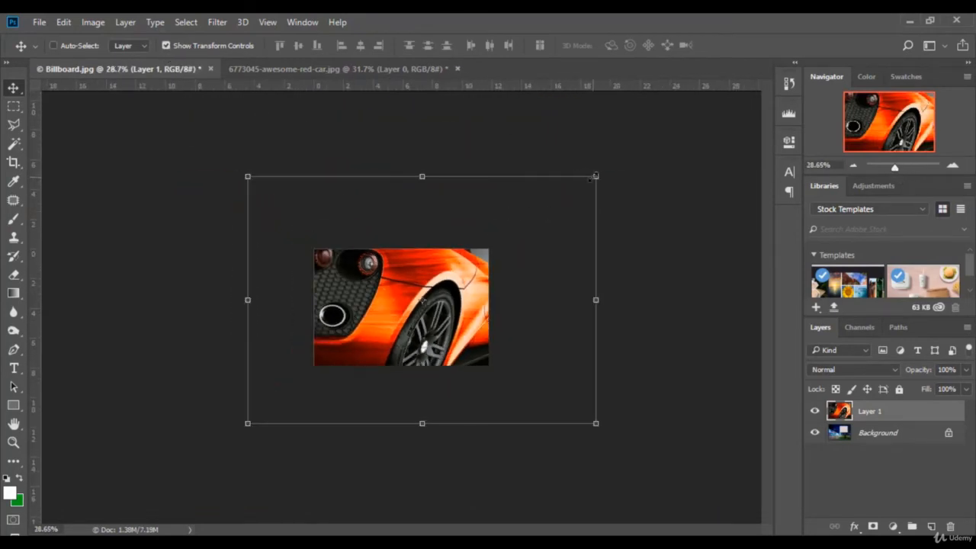
pyautogui.moveTo(593, 177); pyautogui.dragTo(462, 267)
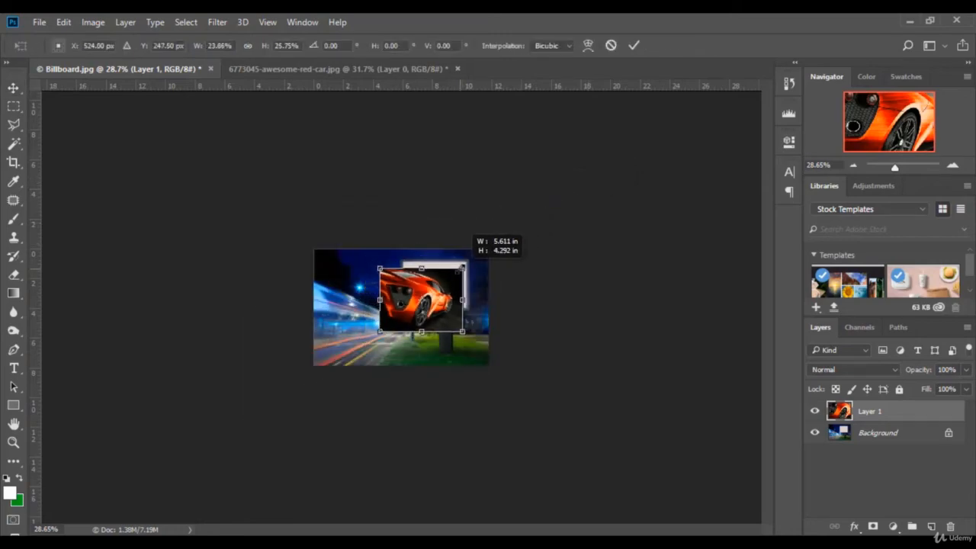
# Scale and reposition the car to cover the blank billboard panel, at 18.25% width and 19.08% height, and apply the transformation
pyautogui.moveTo(888, 170)
pyautogui.mouseDown()
pyautogui.moveTo(901, 178)
pyautogui.moveTo(907, 169)
pyautogui.mouseUp()
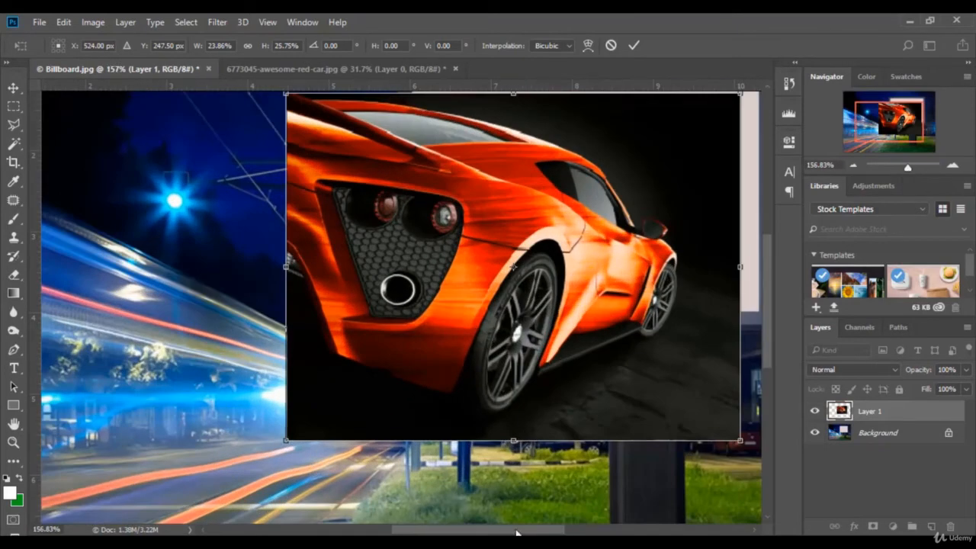
pyautogui.moveTo(516, 532); pyautogui.dragTo(547, 532)
pyautogui.scroll(3, 583, 309)
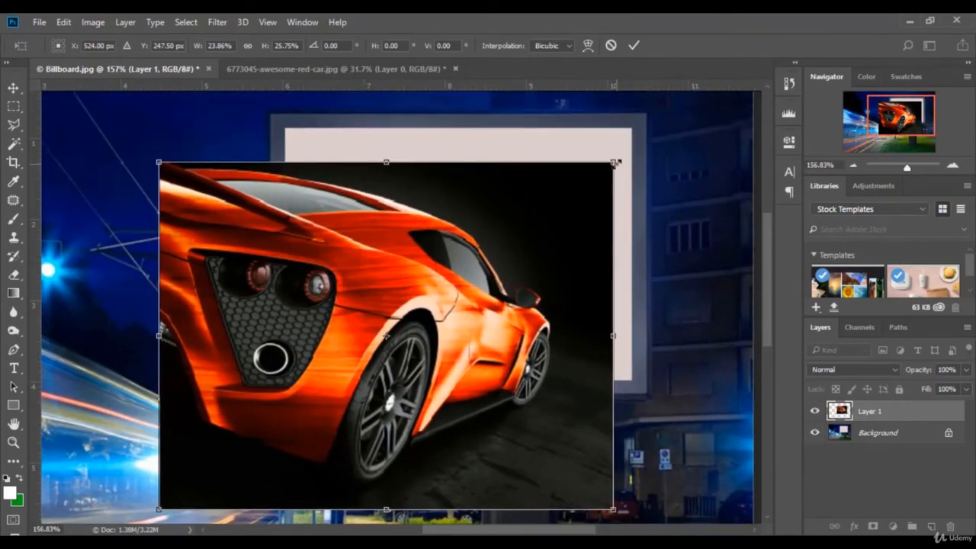
pyautogui.moveTo(616, 163); pyautogui.dragTo(544, 211)
pyautogui.moveTo(390, 306); pyautogui.dragTo(452, 220)
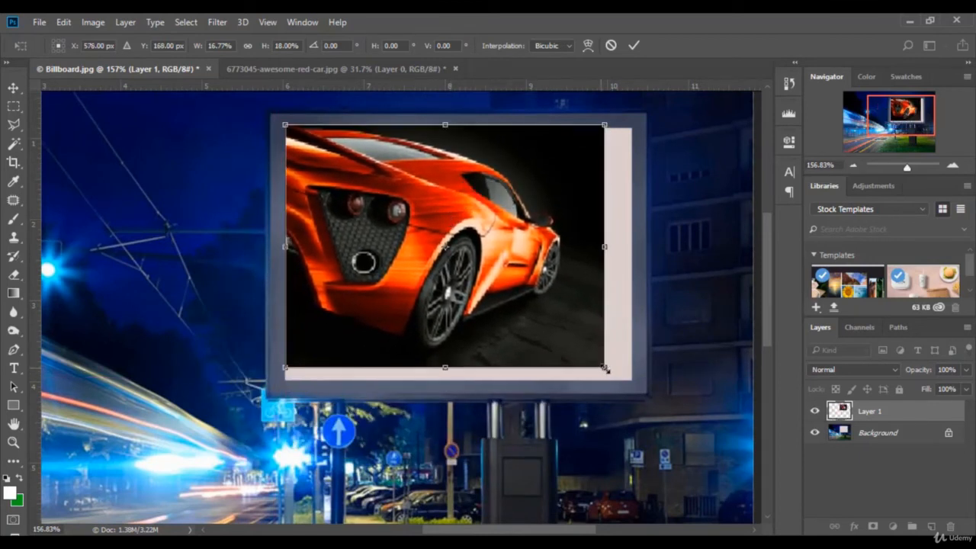
pyautogui.moveTo(604, 368); pyautogui.dragTo(630, 382)
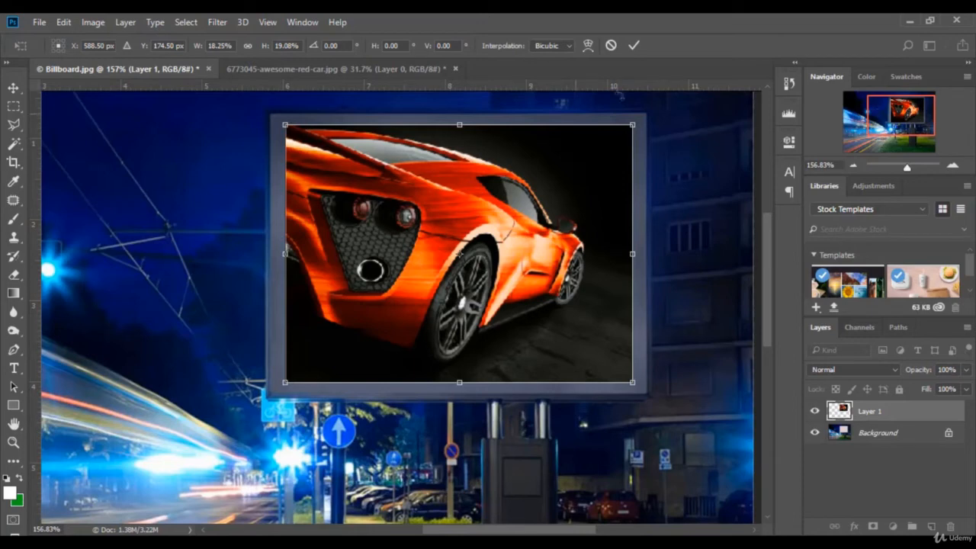
pyautogui.click(636, 46)
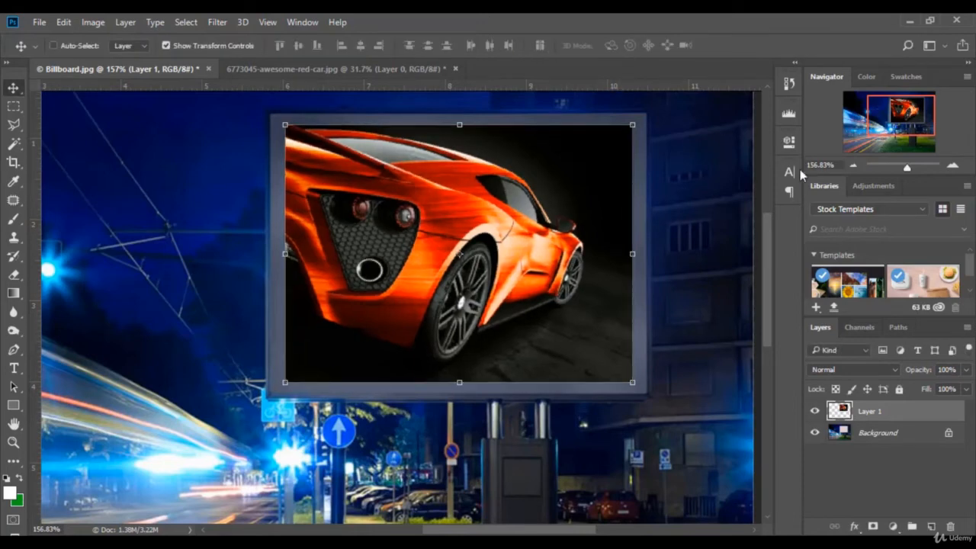
# View the billboard mockup at 100% with the transform controls hidden
pyautogui.click(834, 164)
pyautogui.write('100')
pyautogui.press('Return')
pyautogui.click(175, 42)
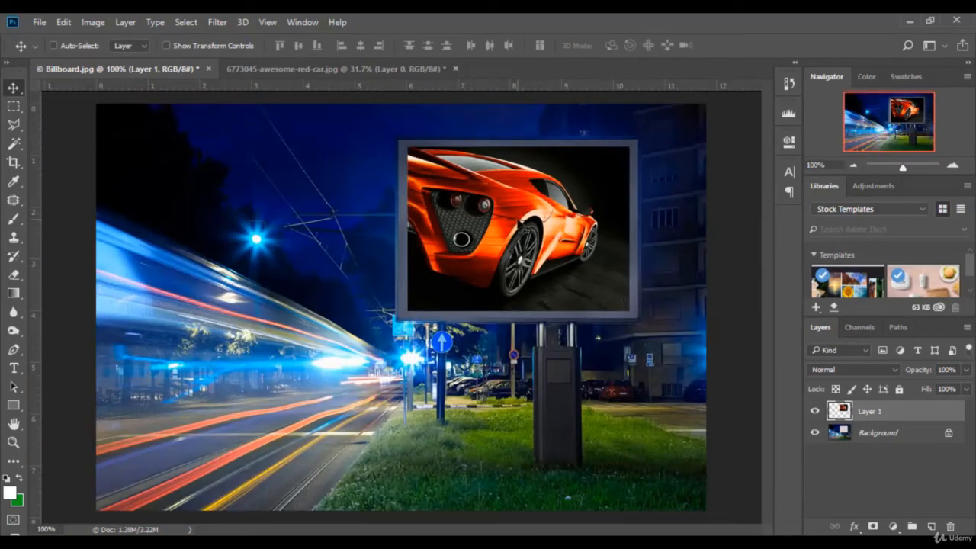
# Draw a white triangular Pen shape about 343 by 258 px over the billboard's upper-right half and remove its stroke
pyautogui.click(14, 351)
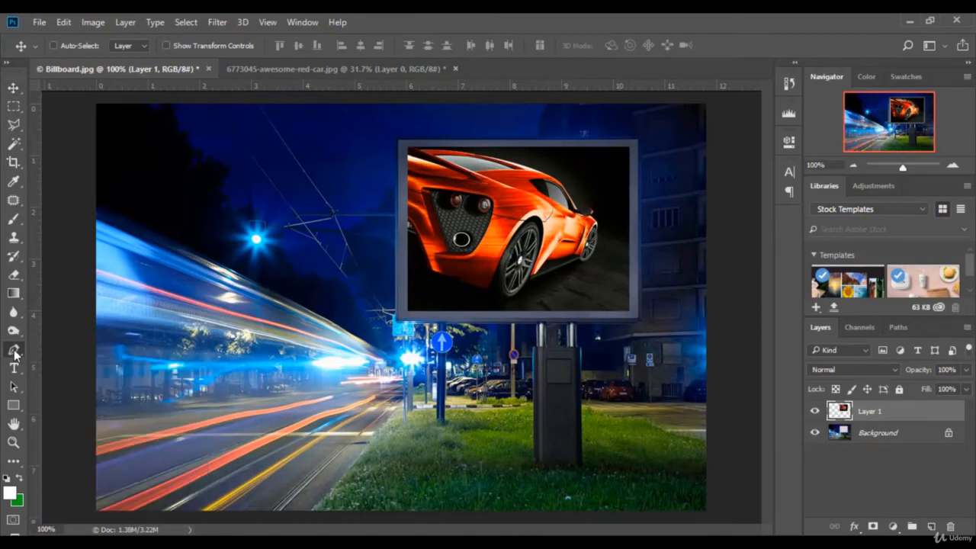
pyautogui.click(639, 318)
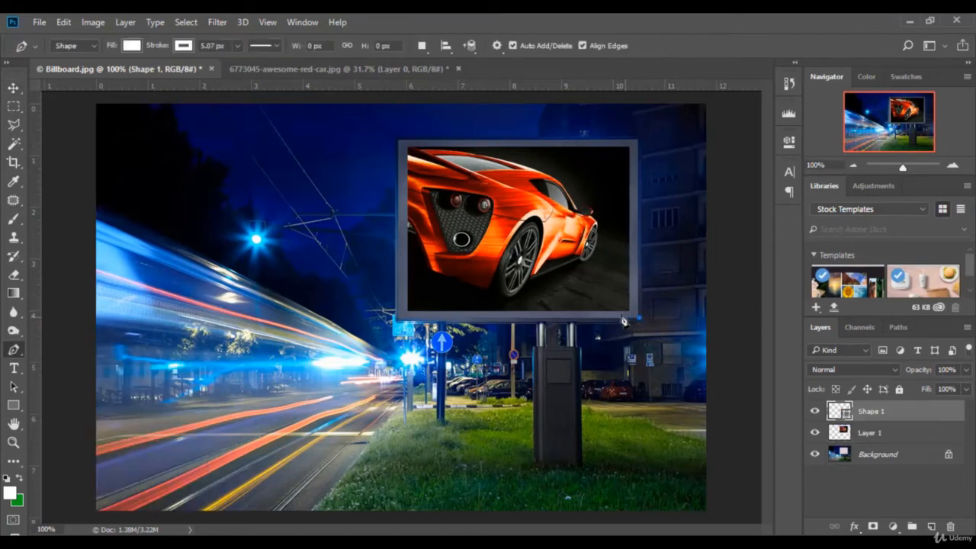
pyautogui.click(404, 145)
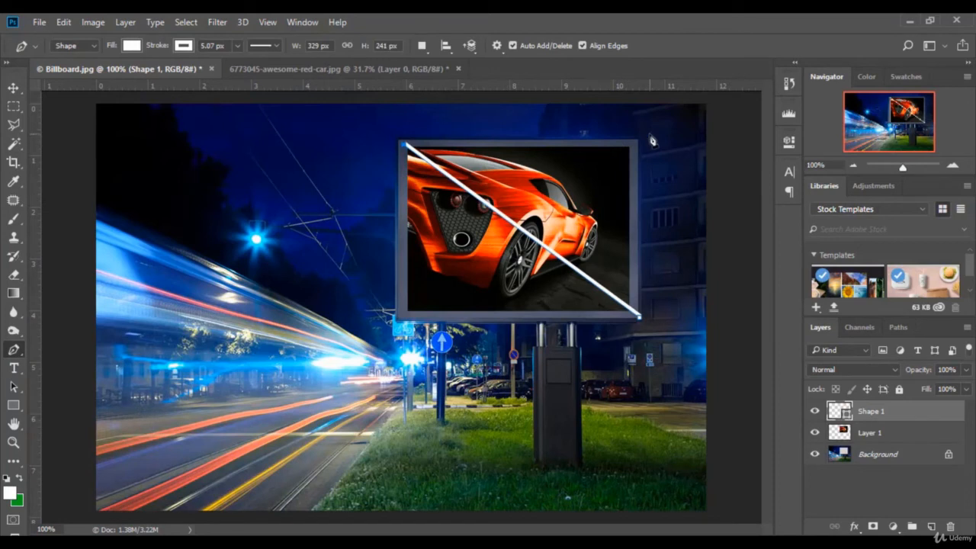
pyautogui.click(648, 135)
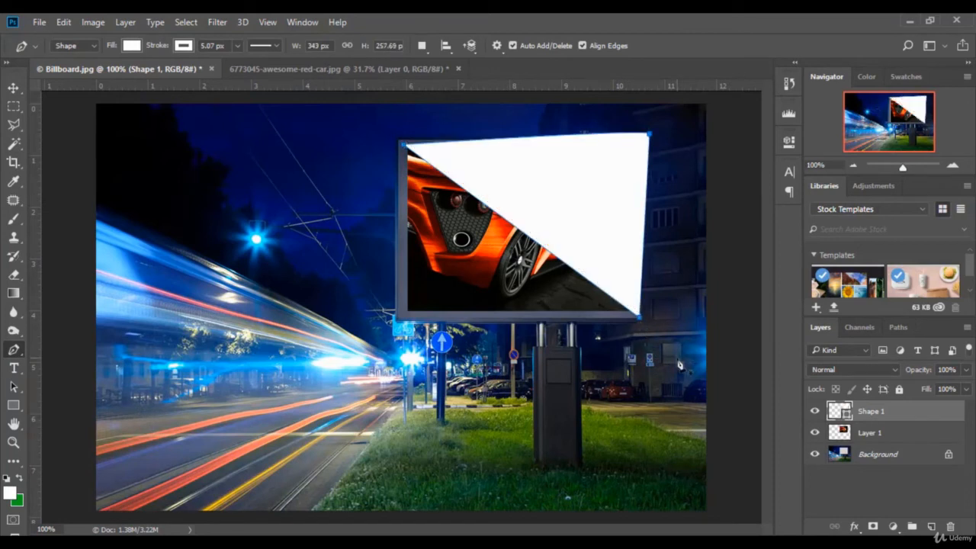
pyautogui.click(183, 46)
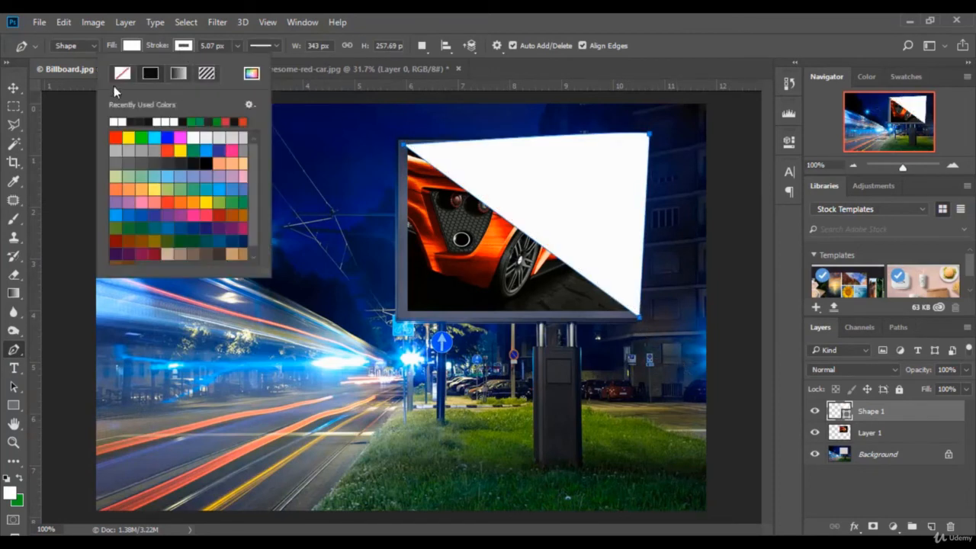
pyautogui.click(911, 420)
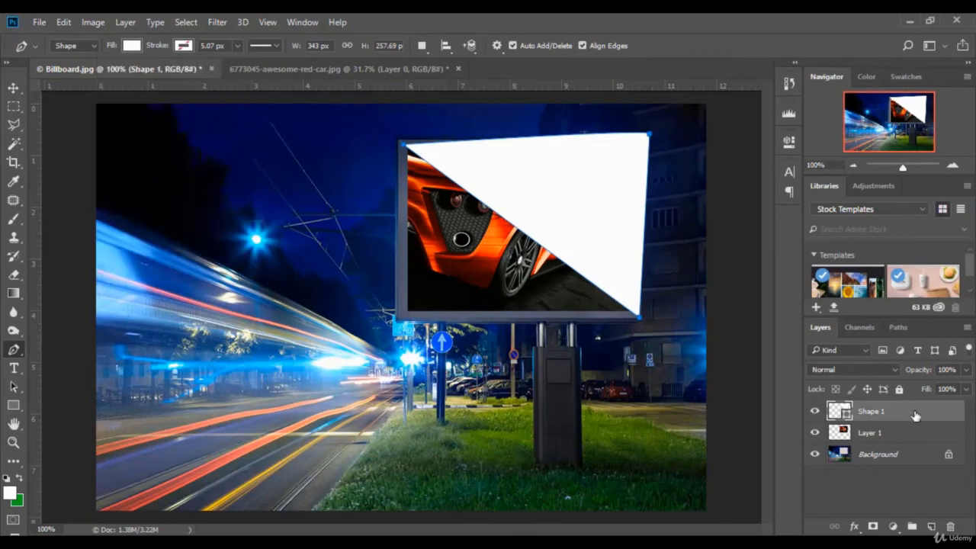
# Clip the white triangle to the car layer with a clipping mask and lower its opacity to 16%
pyautogui.rightClick(898, 416)
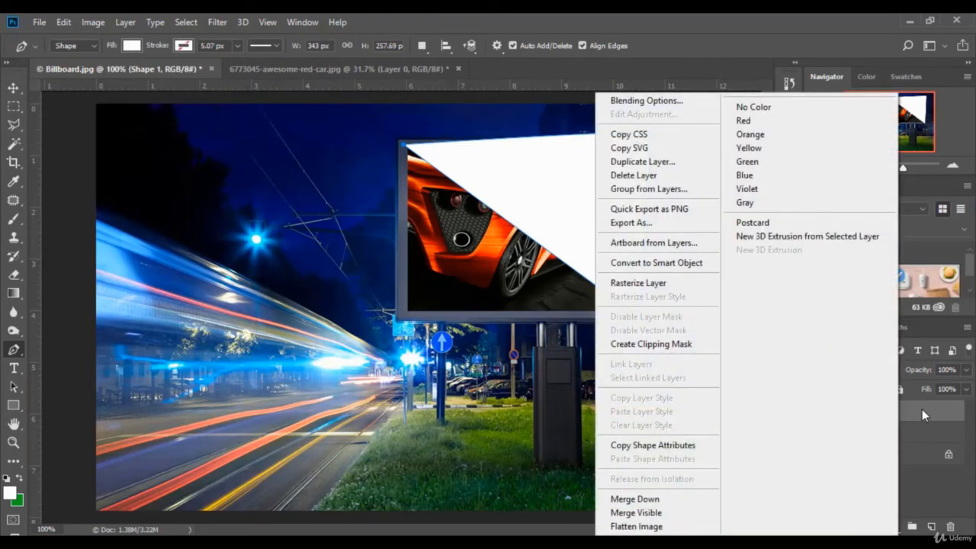
pyautogui.click(676, 346)
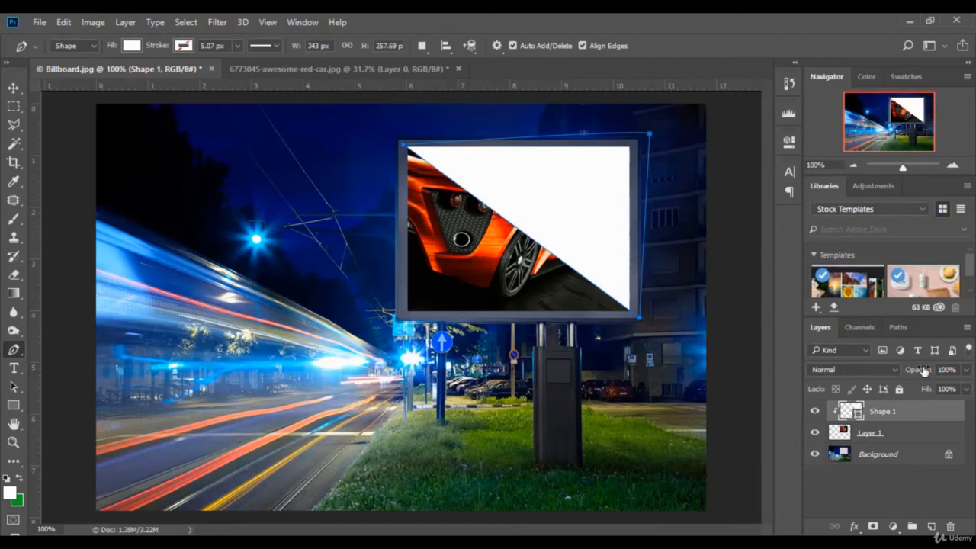
pyautogui.click(966, 370)
pyautogui.moveTo(967, 386); pyautogui.dragTo(910, 389)
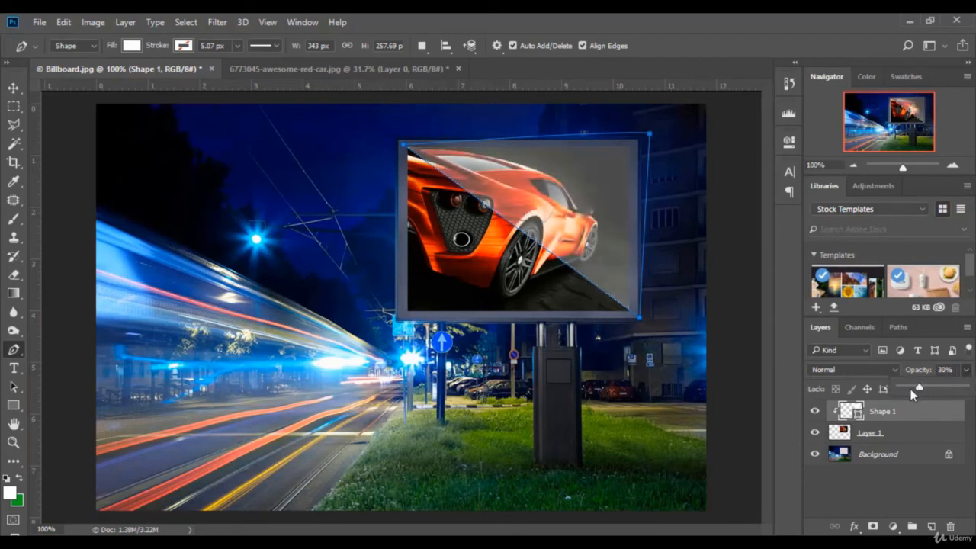
pyautogui.click(12, 89)
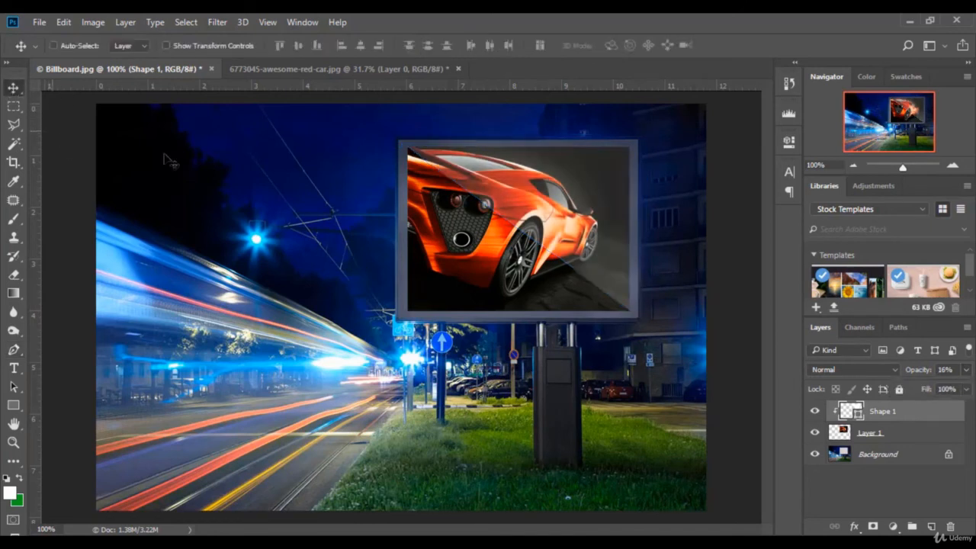